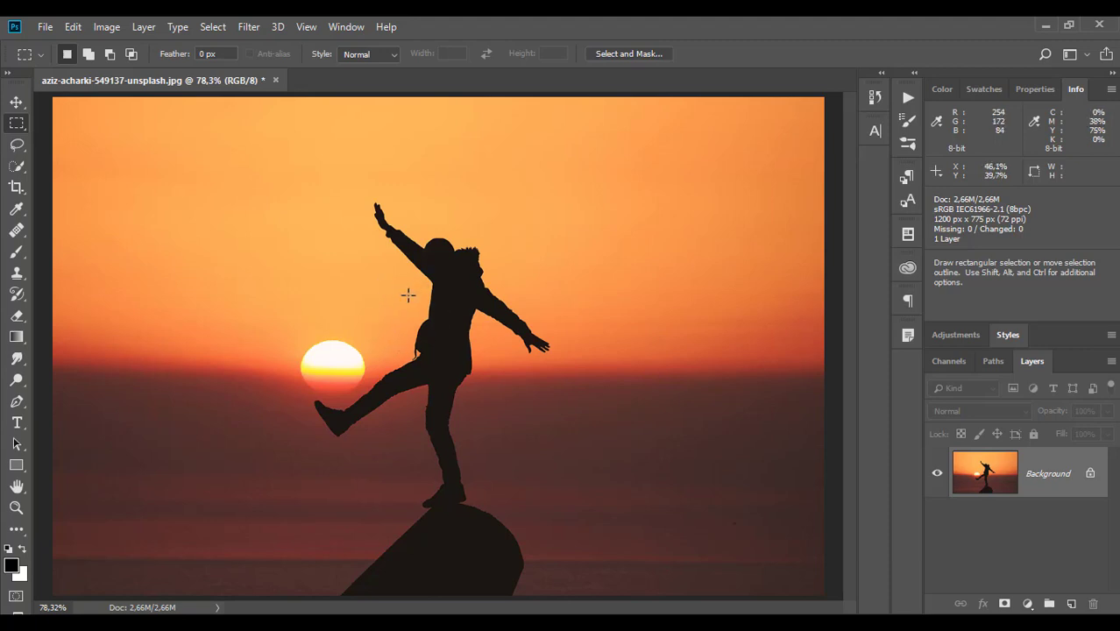
Load the Collage 12 Pieces.atn action set into the Actions panel
{"action": "left_click", "coordinate": [344, 28]}
{"action": "left_click", "coordinate": [399, 123]}
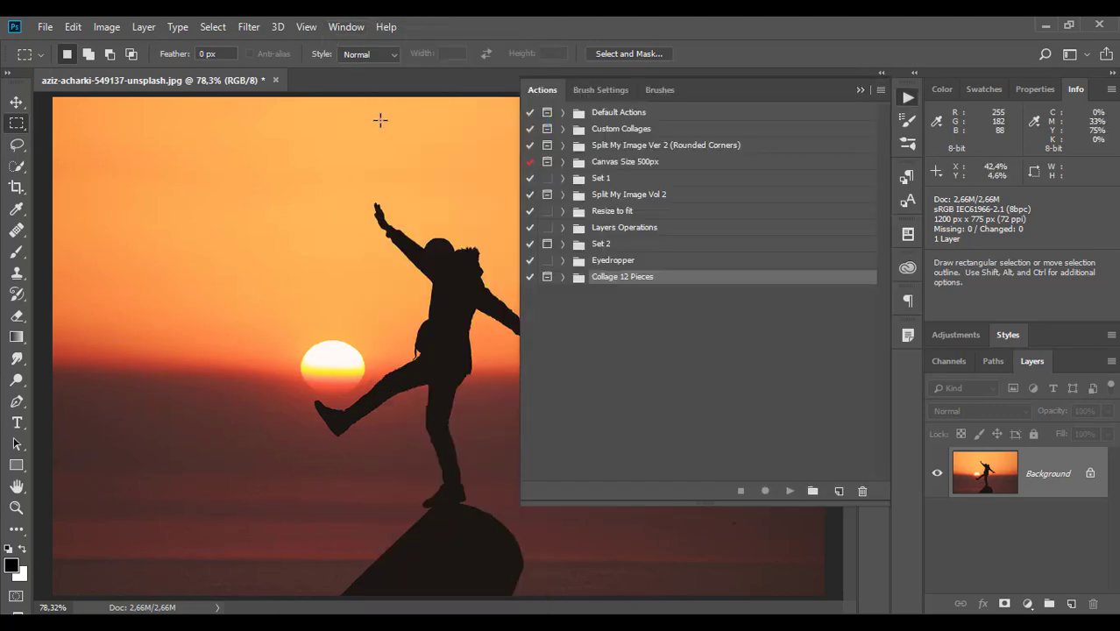
{"action": "left_click", "coordinate": [880, 90]}
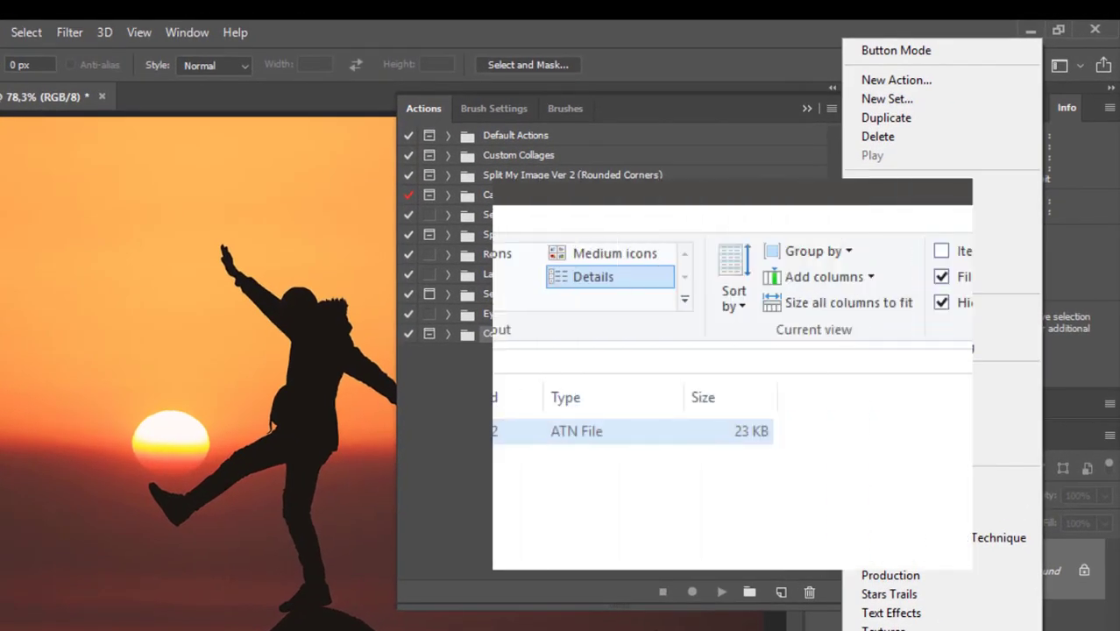
{"action": "left_click", "coordinate": [284, 431]}
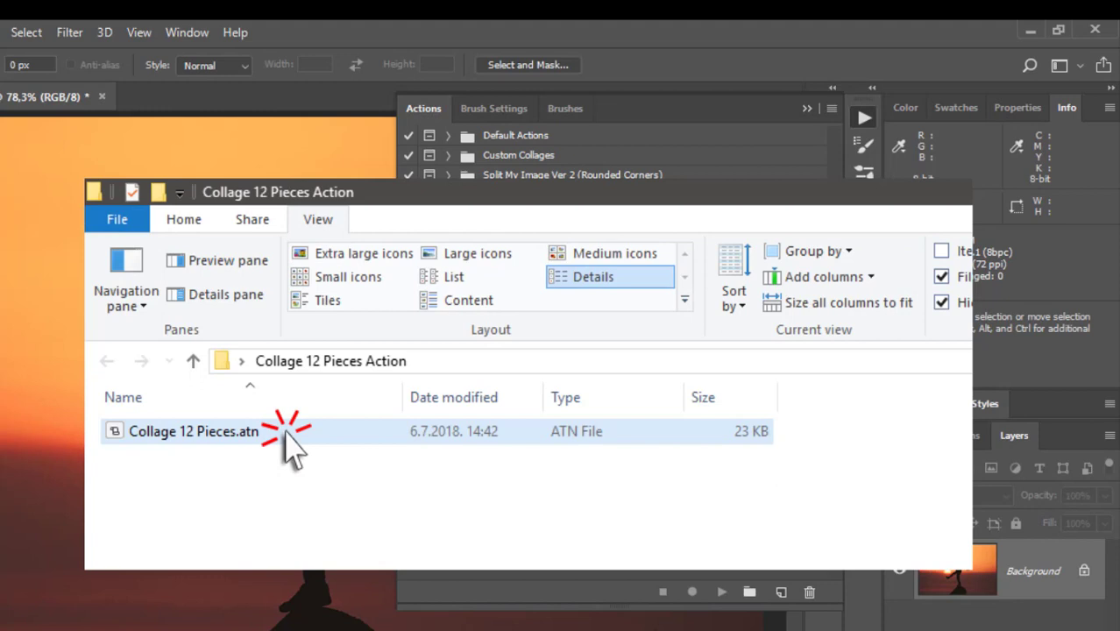
{"action": "double_click", "coordinate": [285, 431]}
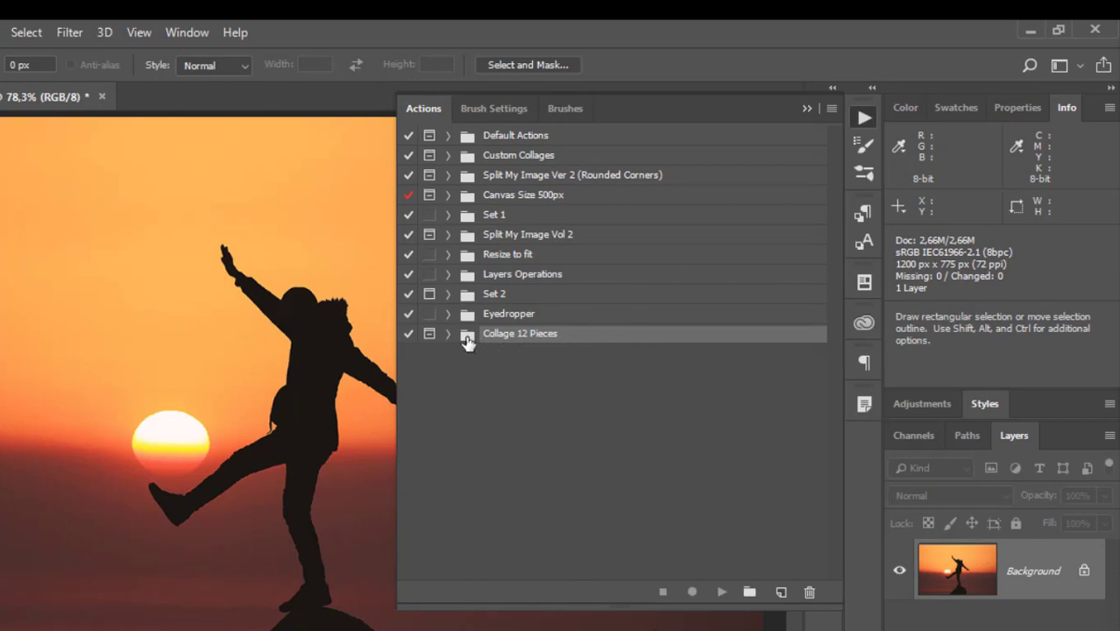
Play the Collage action from the Collage 12 Pieces set and stop it at the 3x2 crop message
{"action": "left_click", "coordinate": [448, 334]}
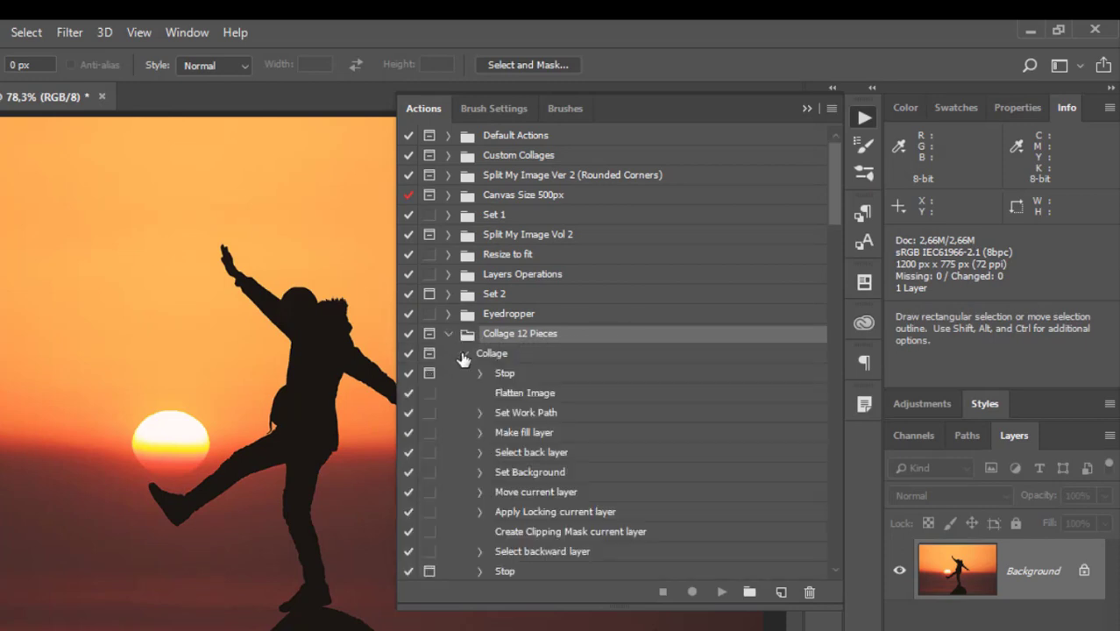
{"action": "left_click", "coordinate": [464, 353]}
{"action": "left_click", "coordinate": [507, 359]}
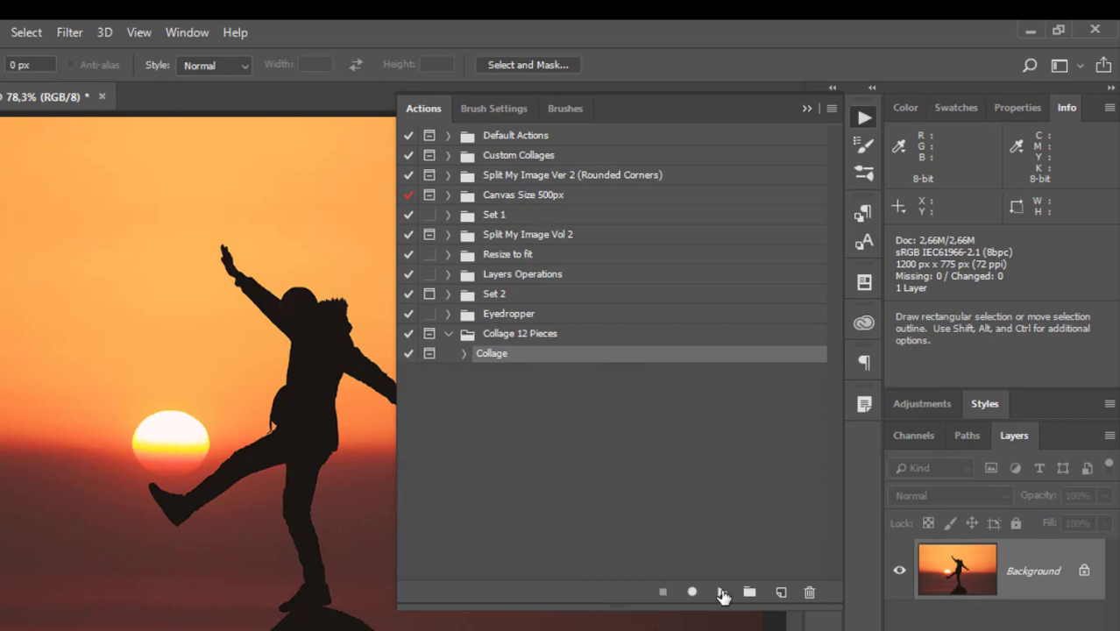
{"action": "left_click", "coordinate": [720, 592]}
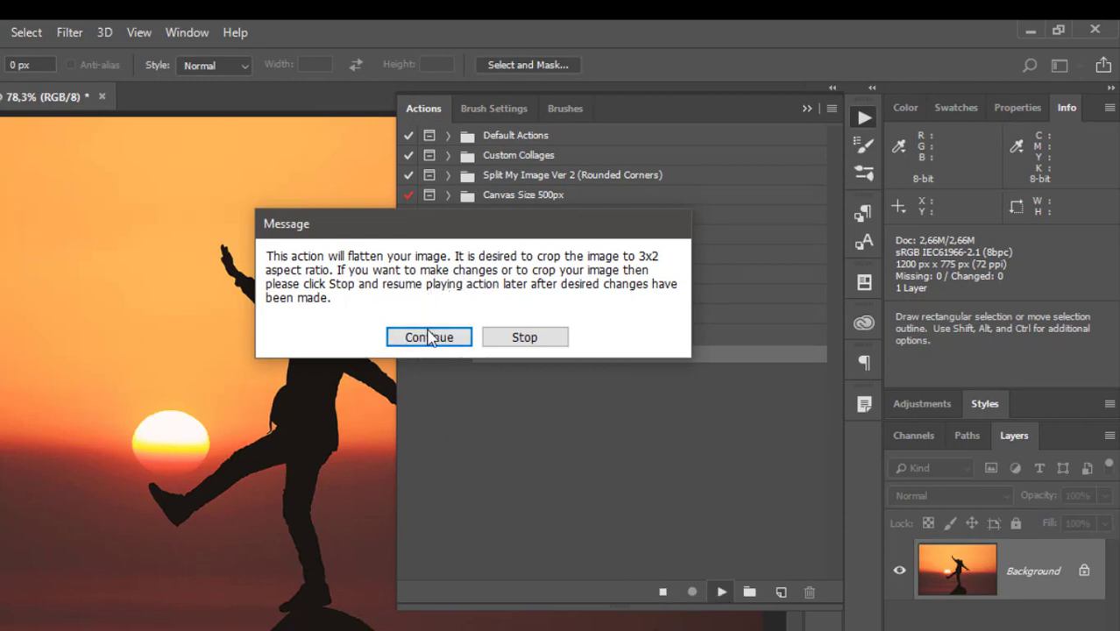
{"action": "left_click", "coordinate": [504, 337]}
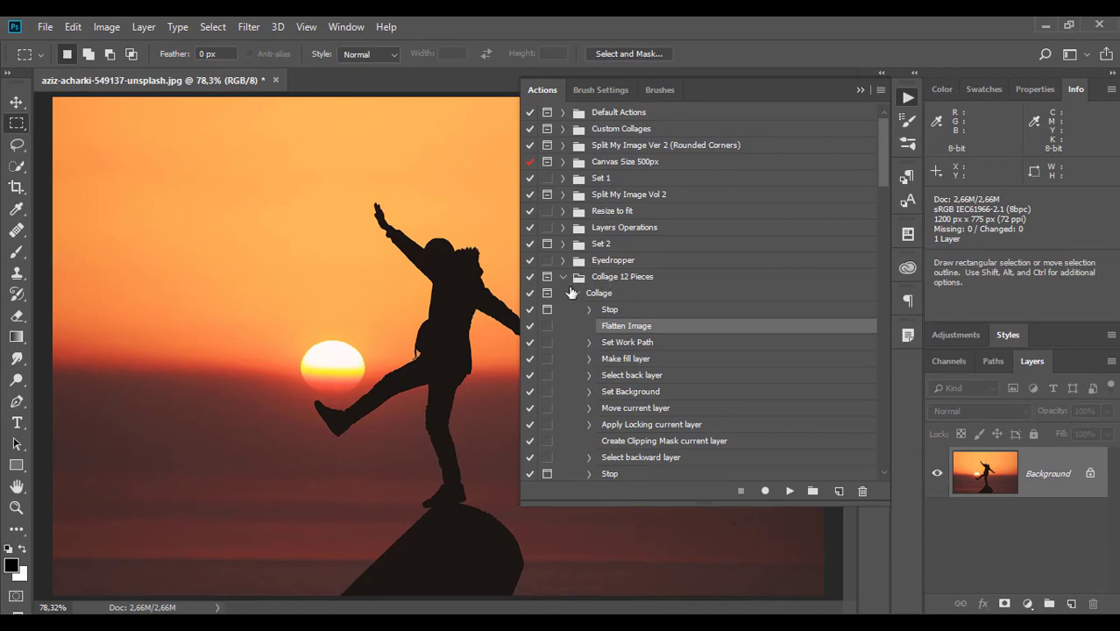
Crop the photo to a 3:2 ratio, 1162 x 775 px, and resume the Collage action
{"action": "left_click", "coordinate": [17, 187]}
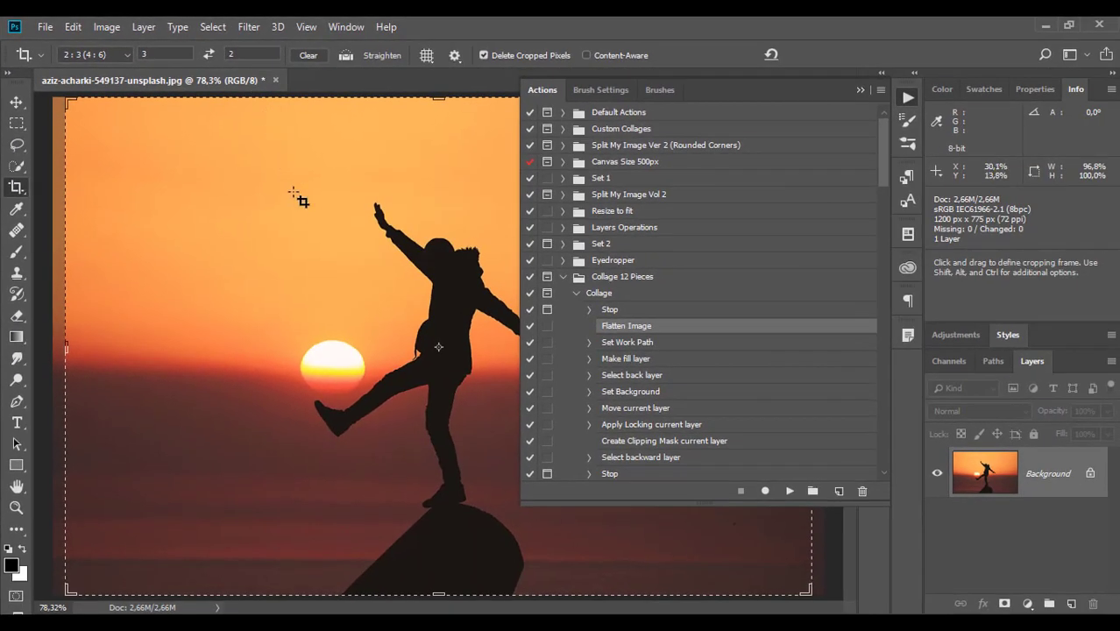
{"action": "key", "text": "Return"}
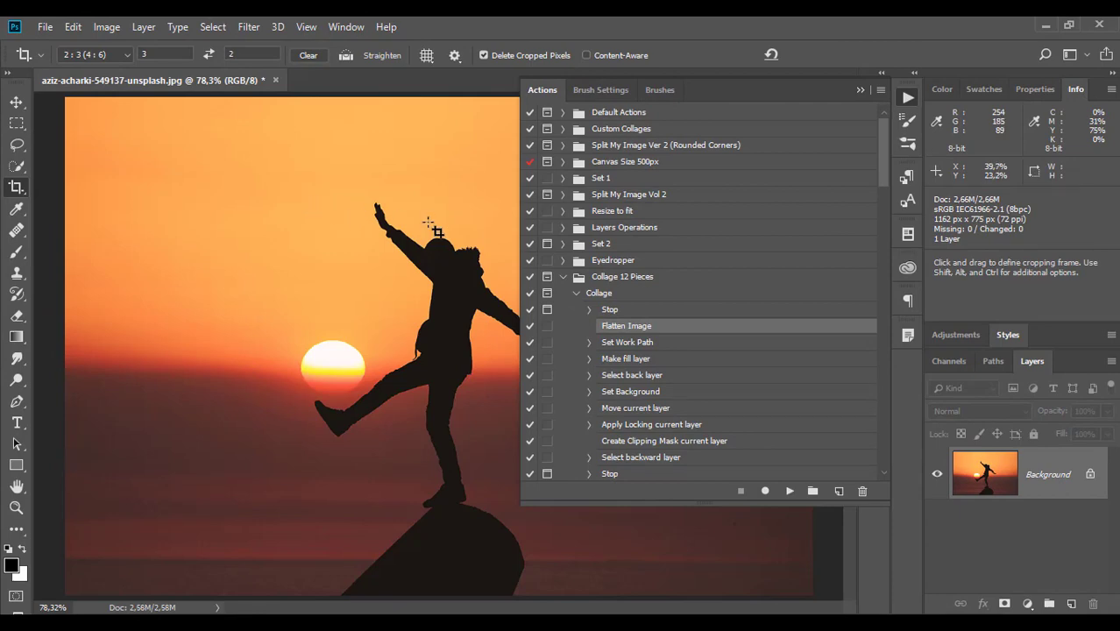
{"action": "left_click", "coordinate": [789, 491]}
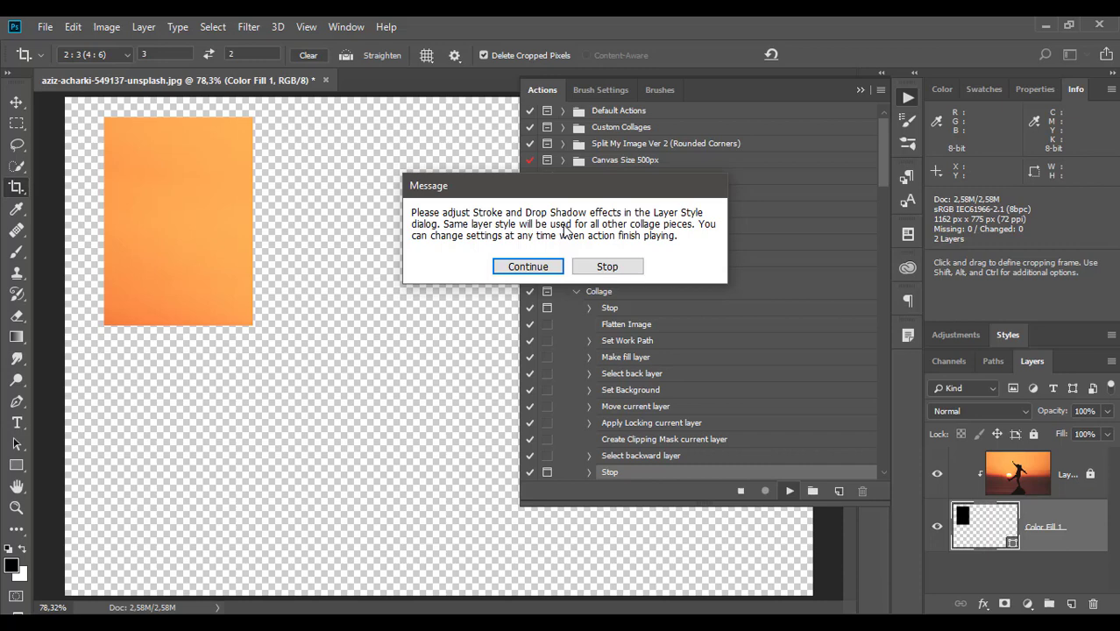
Keep the white Stroke, set the Drop Shadow size to 6 px, and let the action finish
{"action": "left_click", "coordinate": [529, 267]}
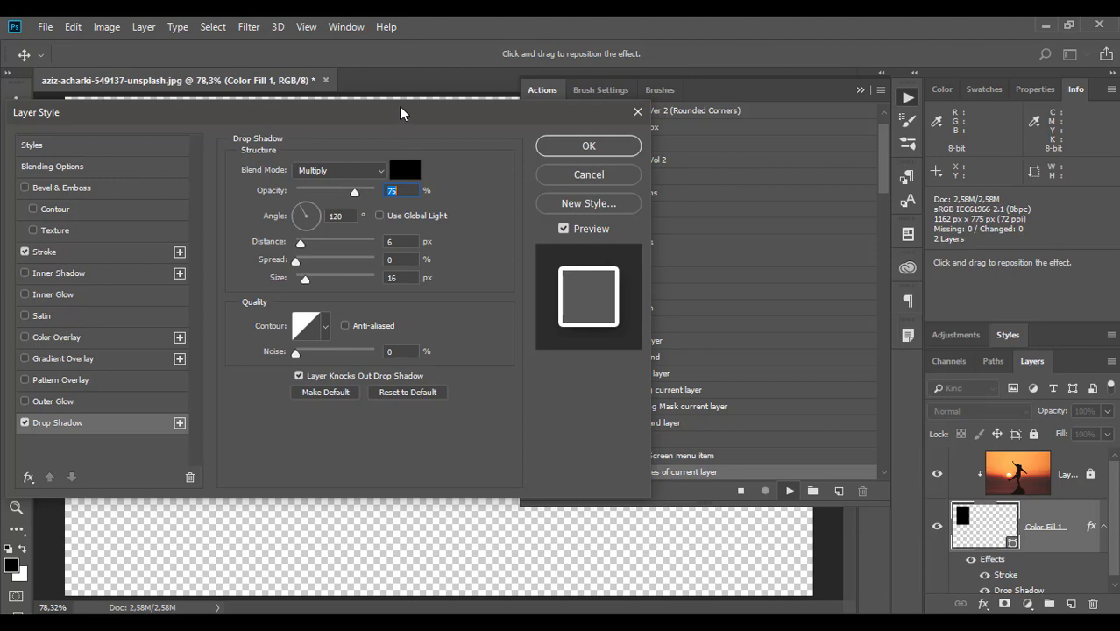
{"action": "left_click_drag", "start_coordinate": [400, 112], "coordinate": [778, 62]}
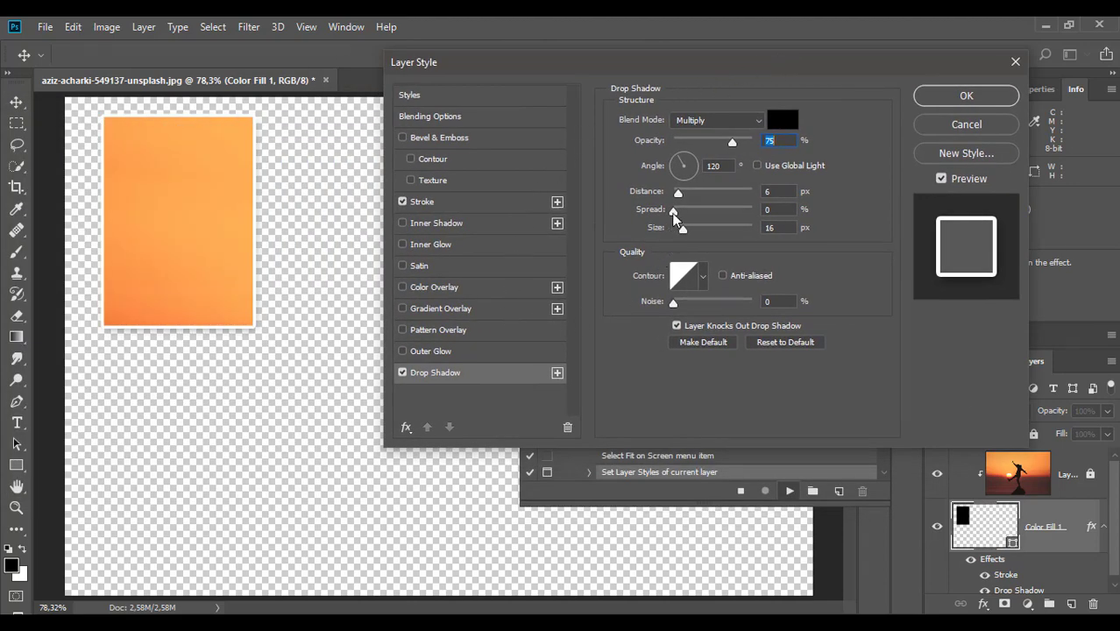
{"action": "left_click_drag", "start_coordinate": [674, 211], "coordinate": [677, 230]}
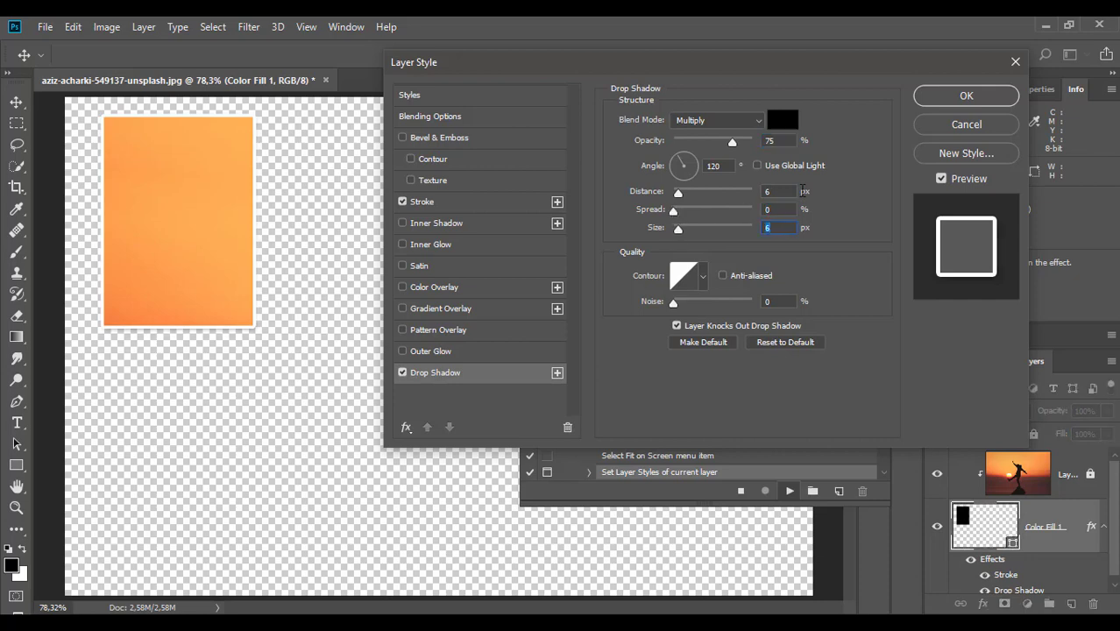
{"action": "left_click", "coordinate": [964, 96]}
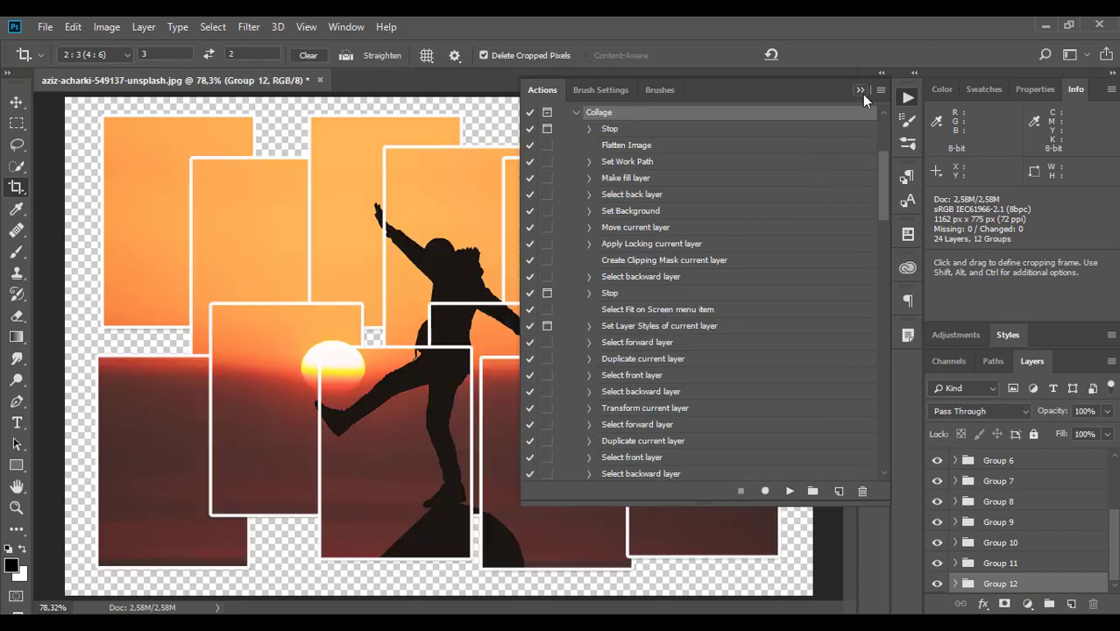
Float the Layers panel and expand Group 1 to inspect its photo copy and Color Fill frame layers
{"action": "left_click", "coordinate": [861, 90]}
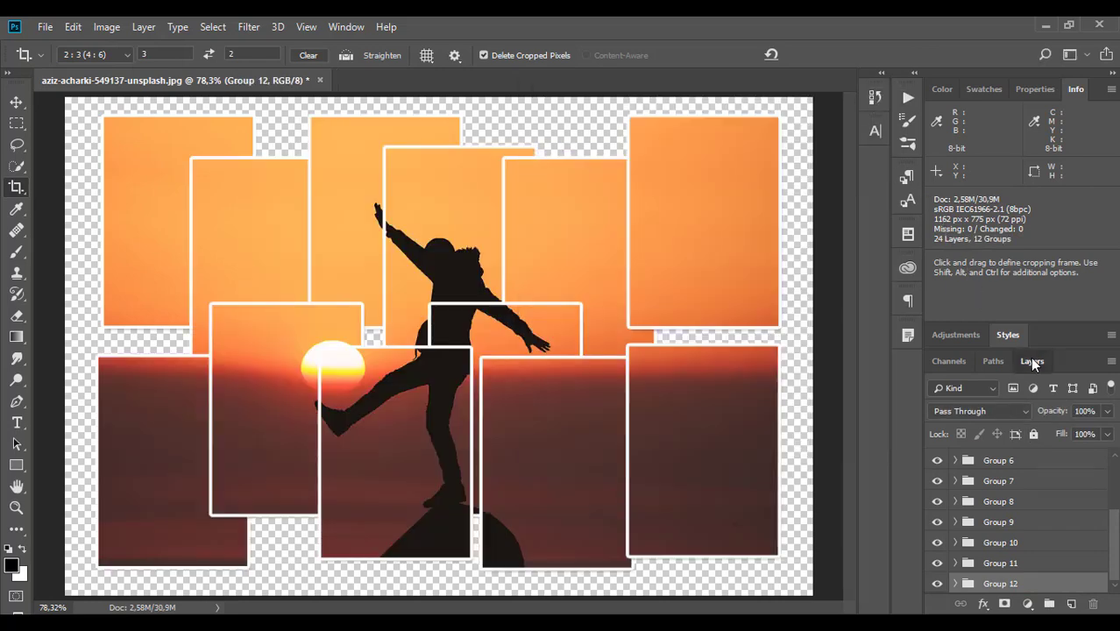
{"action": "left_click_drag", "start_coordinate": [1029, 360], "coordinate": [795, 46]}
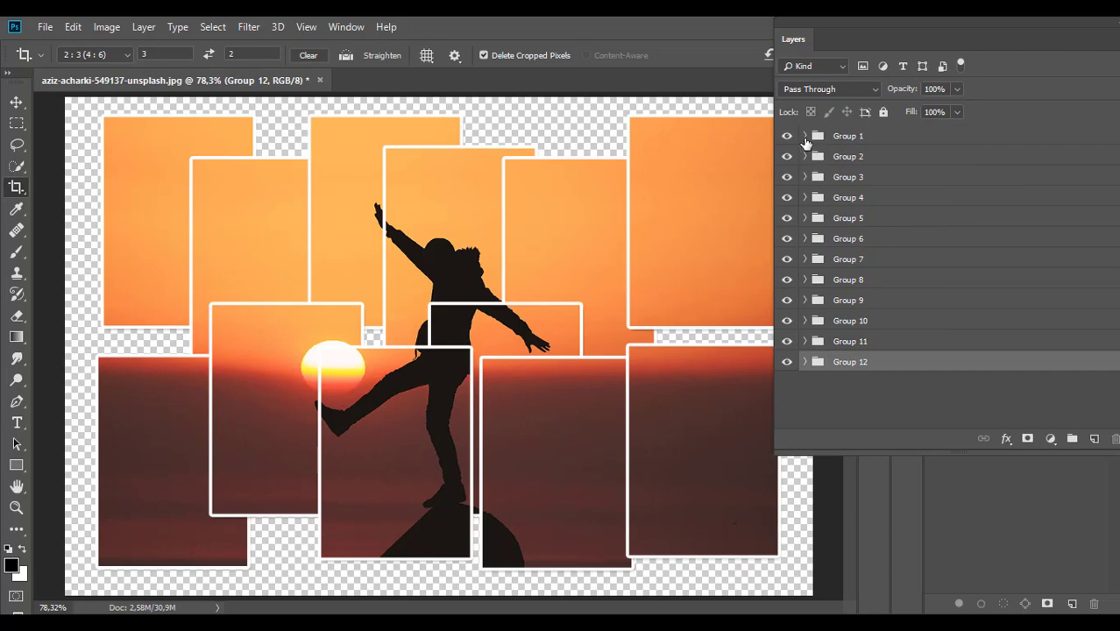
{"action": "left_click", "coordinate": [804, 136]}
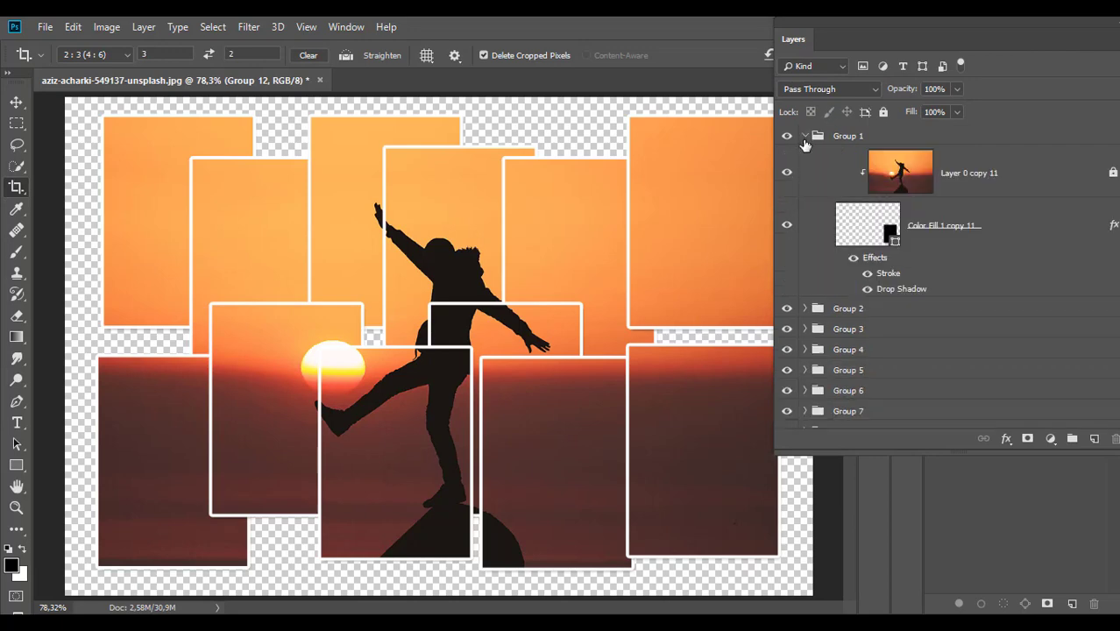
{"action": "left_click", "coordinate": [953, 177]}
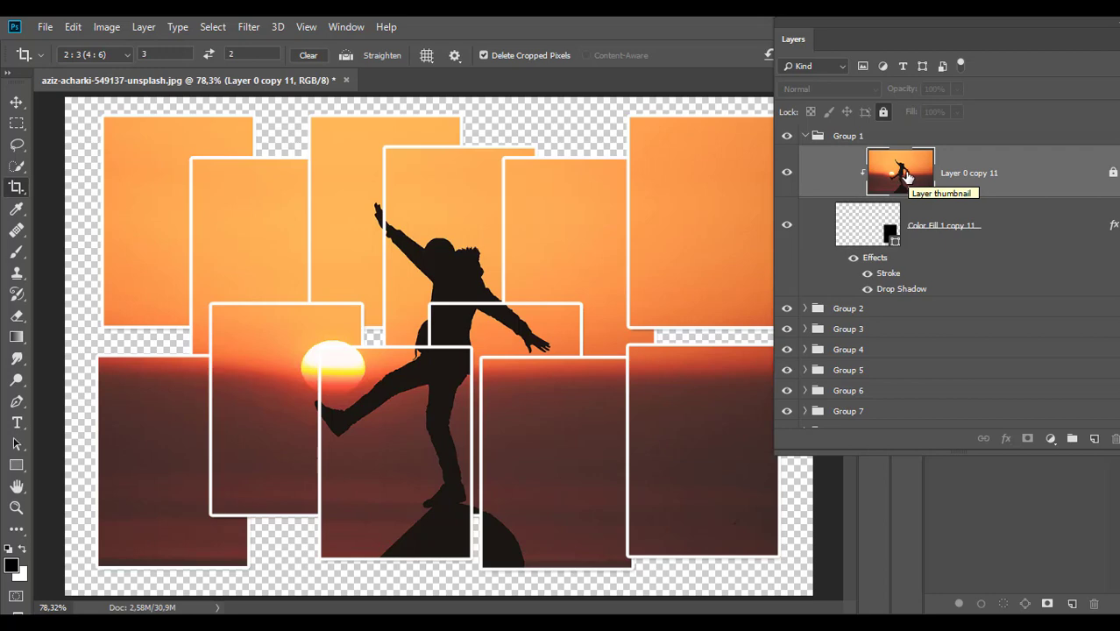
{"action": "left_click", "coordinate": [871, 231]}
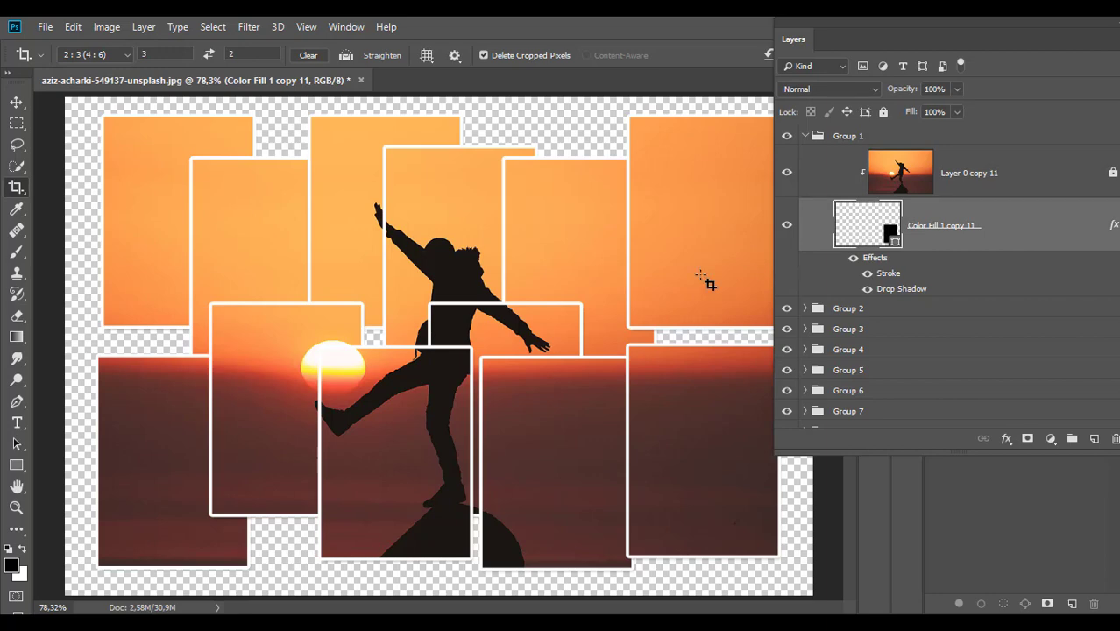
Set the Move tool's Auto-Select to Layer and pick the Group 10 frame on the canvas
{"action": "left_click", "coordinate": [15, 103]}
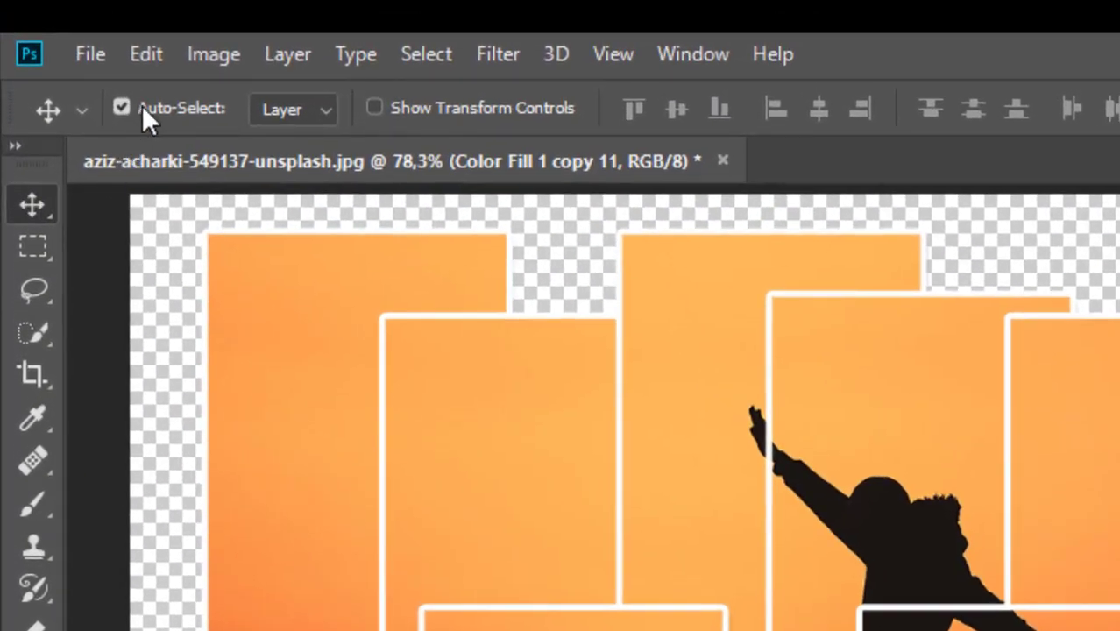
{"action": "left_click", "coordinate": [307, 108]}
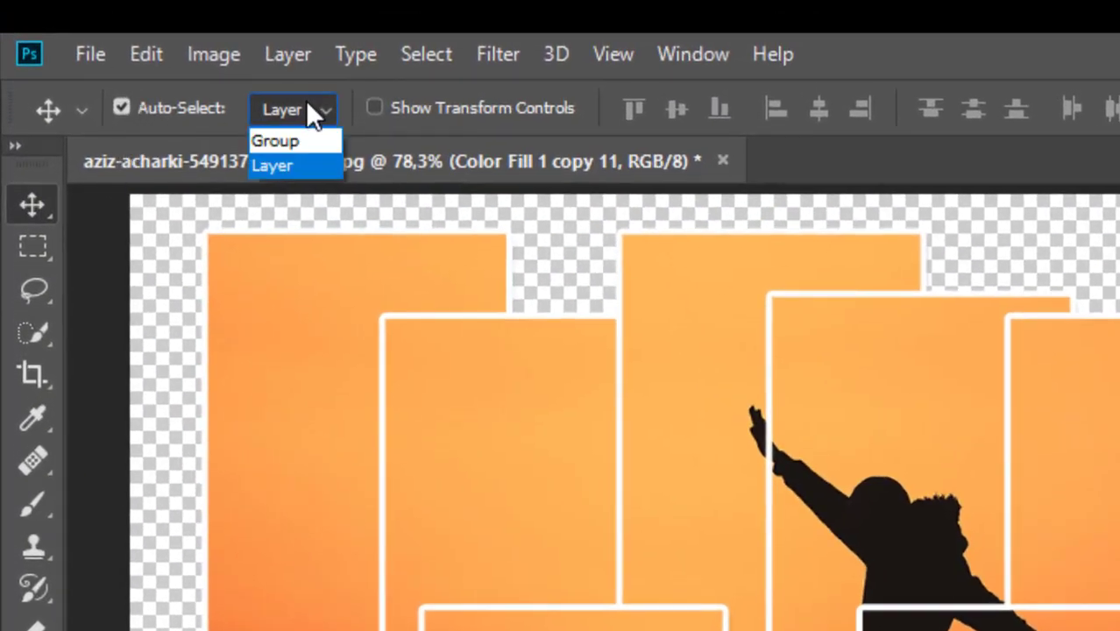
{"action": "left_click", "coordinate": [310, 166]}
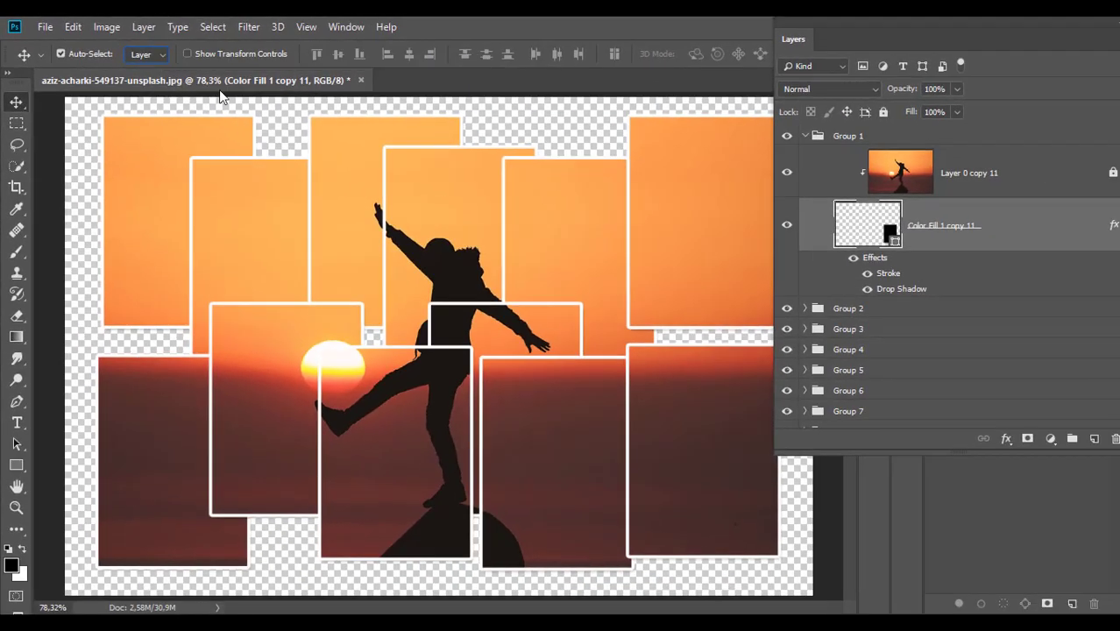
{"action": "left_click", "coordinate": [362, 227]}
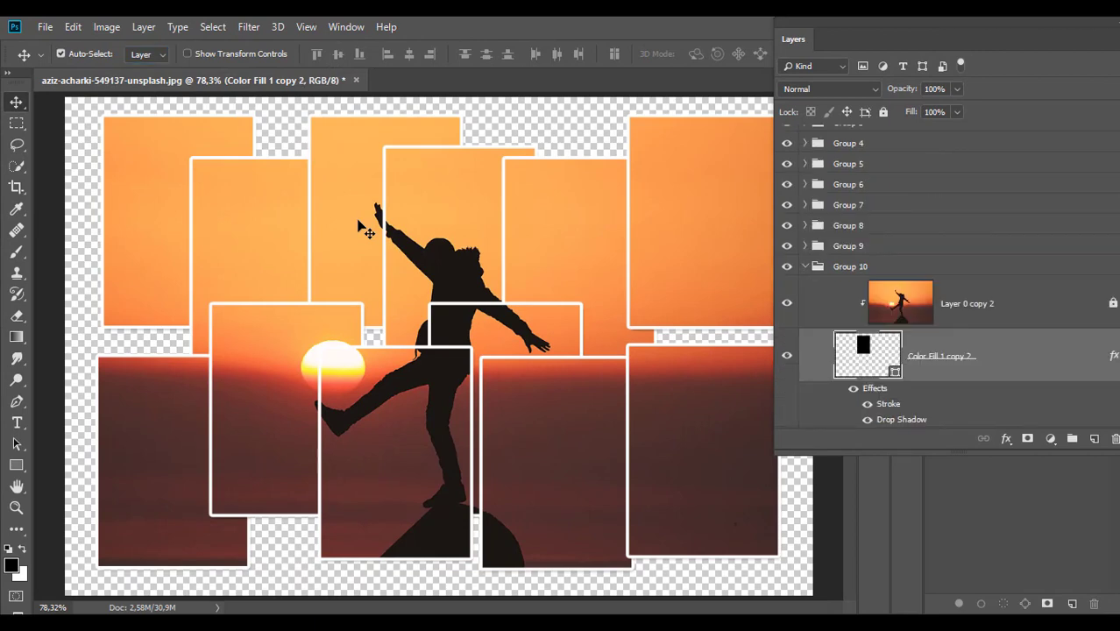
Rotate the Group 10 frame about 49° and enlarge it to 136%, placed near the top centre
{"action": "left_click_drag", "start_coordinate": [358, 221], "coordinate": [353, 280]}
{"action": "key", "text": "ctrl+t"}
{"action": "key", "text": "ctrl"}
{"action": "key", "text": "ctrl+t"}
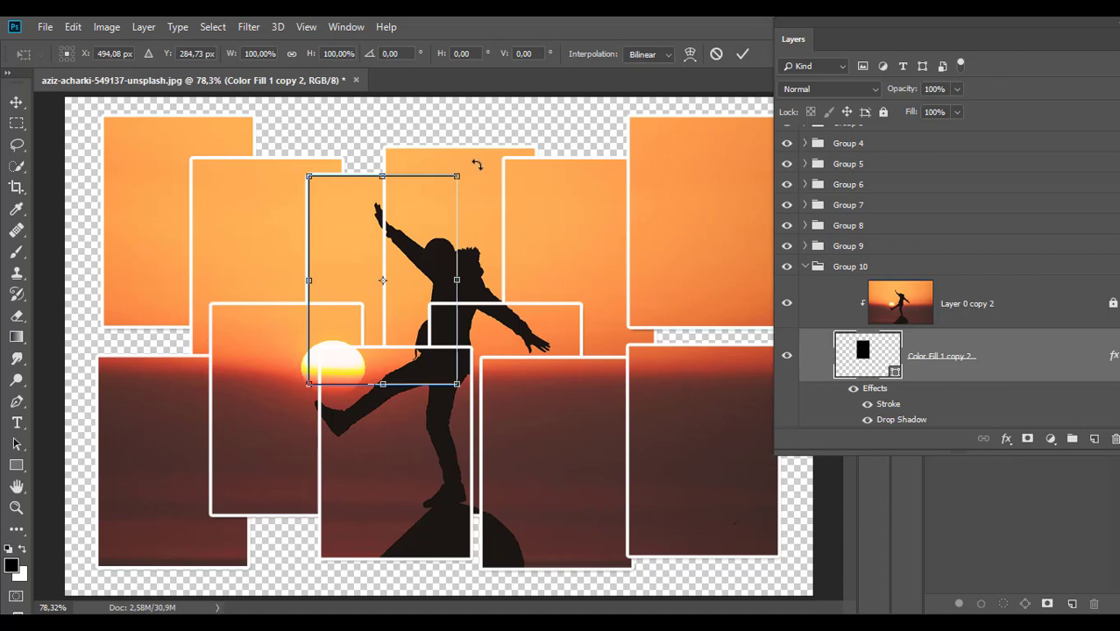
{"action": "left_click_drag", "start_coordinate": [478, 164], "coordinate": [608, 297]}
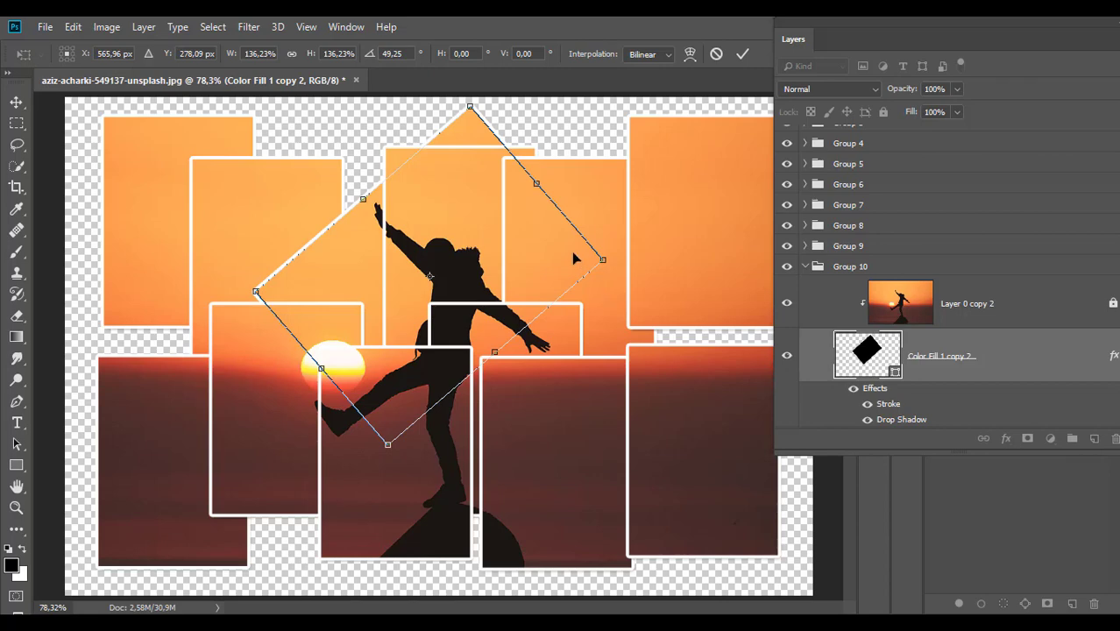
{"action": "left_click_drag", "start_coordinate": [574, 258], "coordinate": [538, 259]}
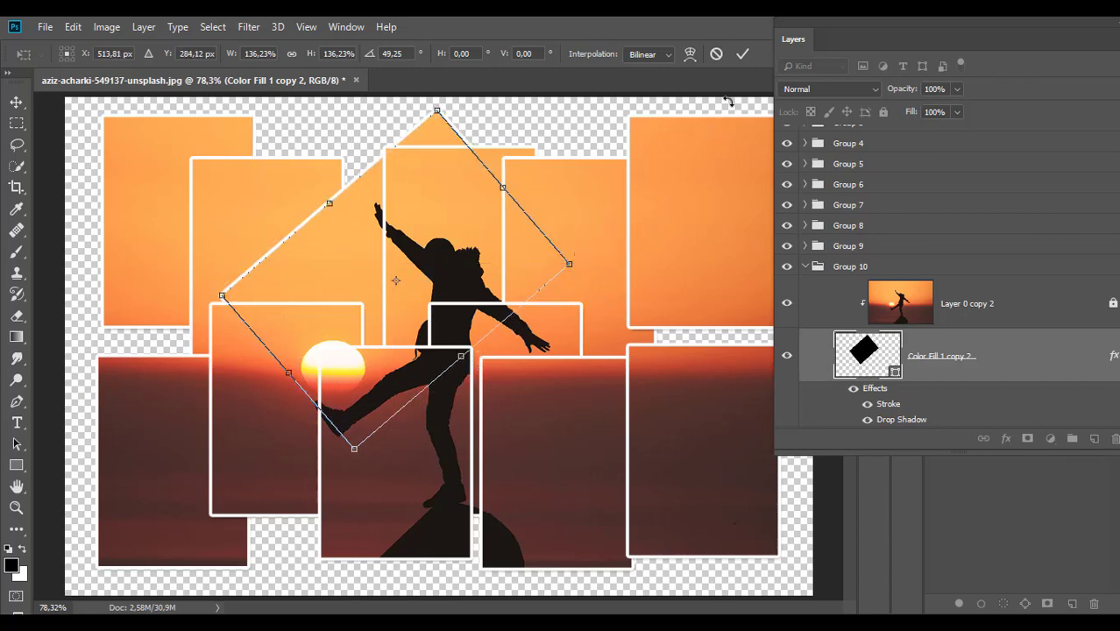
{"action": "left_click", "coordinate": [743, 53]}
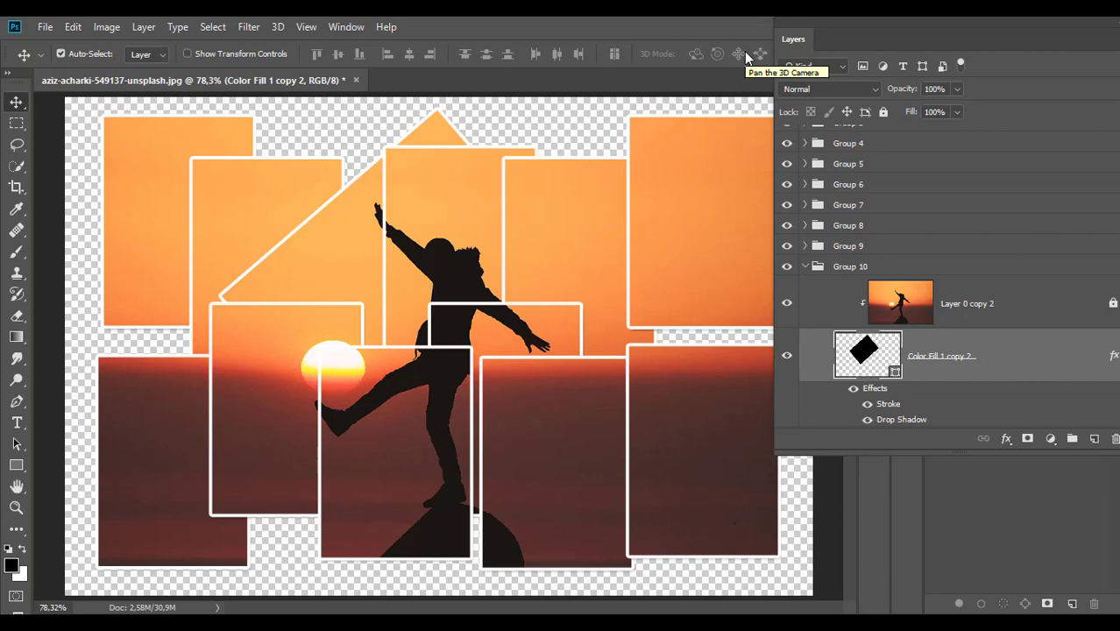
Hide the Color Fill 1 copy 8 frame sitting over the figure's outstretched arm
{"action": "left_click", "coordinate": [502, 332]}
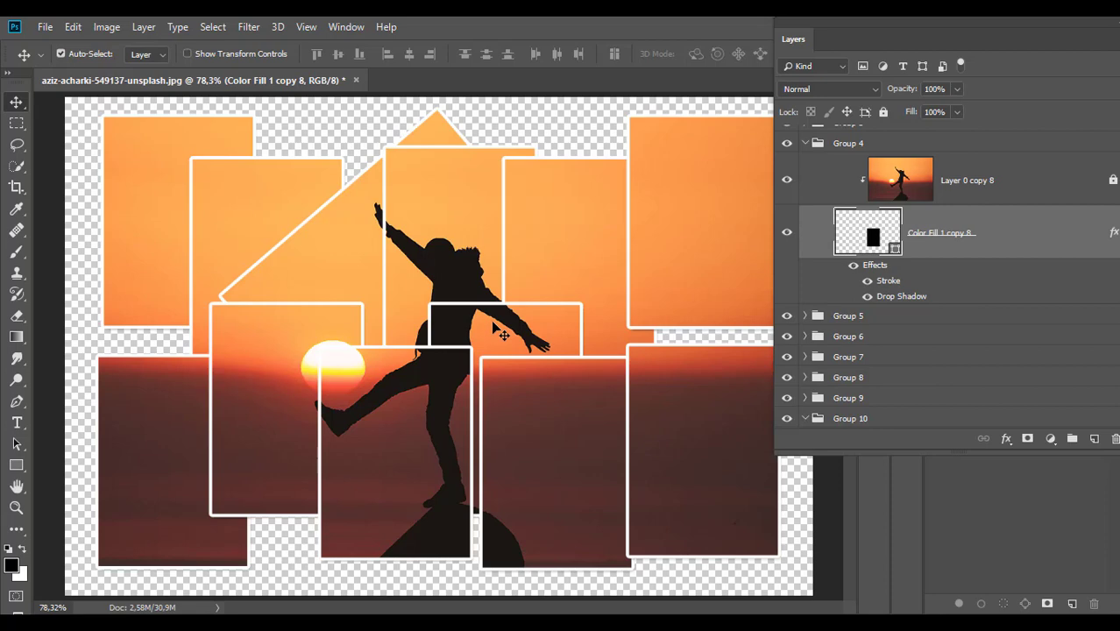
{"action": "key", "text": "ctrl+comma"}
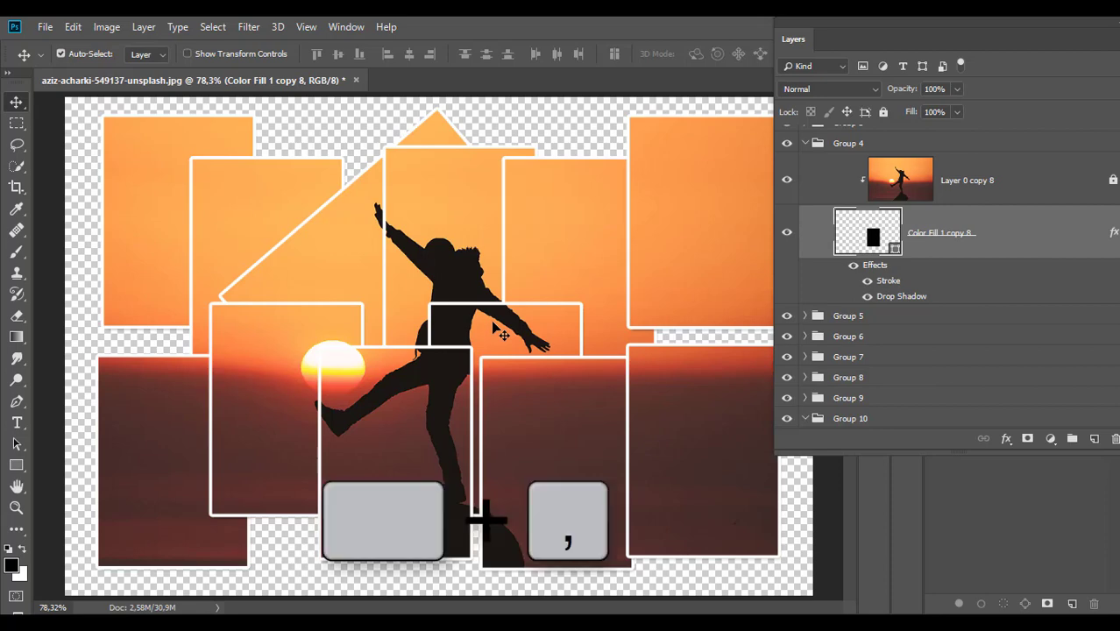
{"action": "key", "text": "ctrl+comma"}
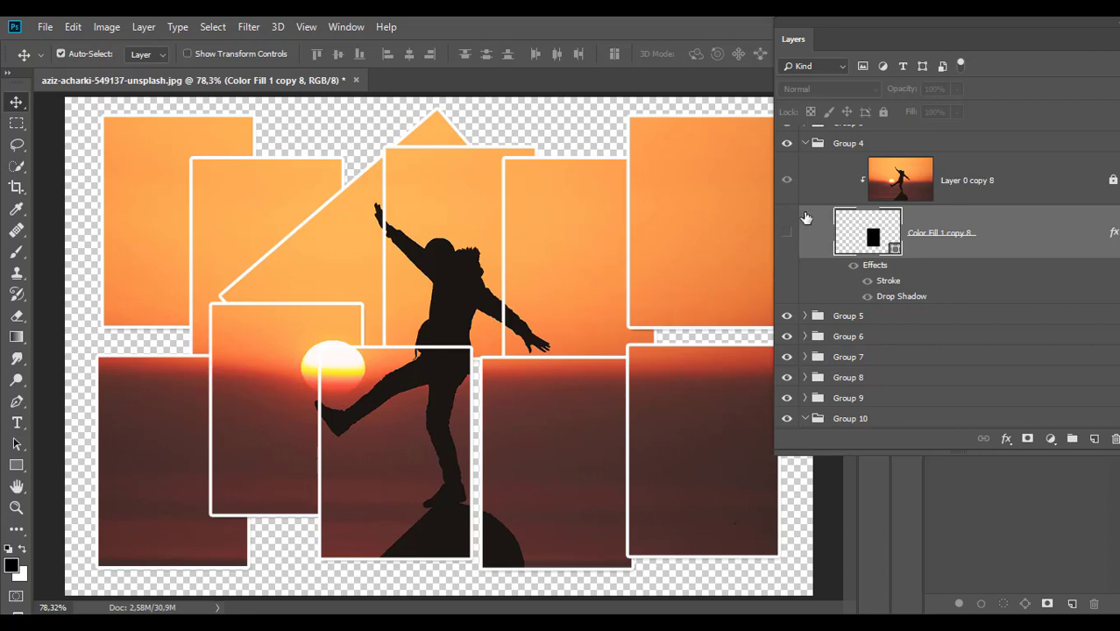
Restack Group 3, the sun frame, between Group 7 and Group 8 in the layers list
{"action": "left_click", "coordinate": [805, 144]}
{"action": "left_click", "coordinate": [817, 141]}
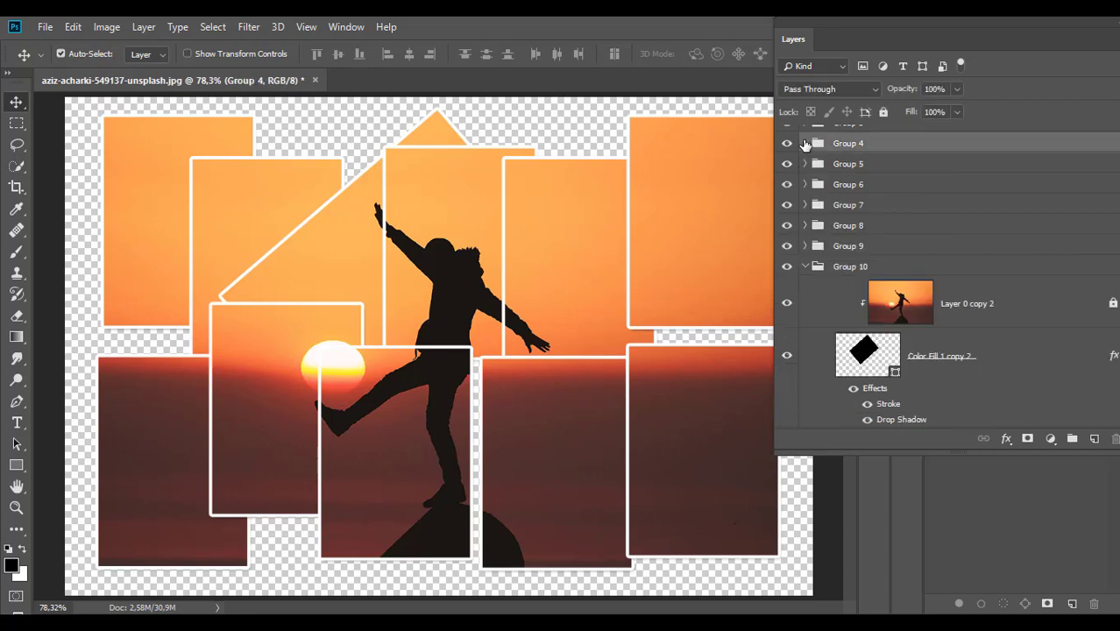
{"action": "left_click", "coordinate": [456, 393]}
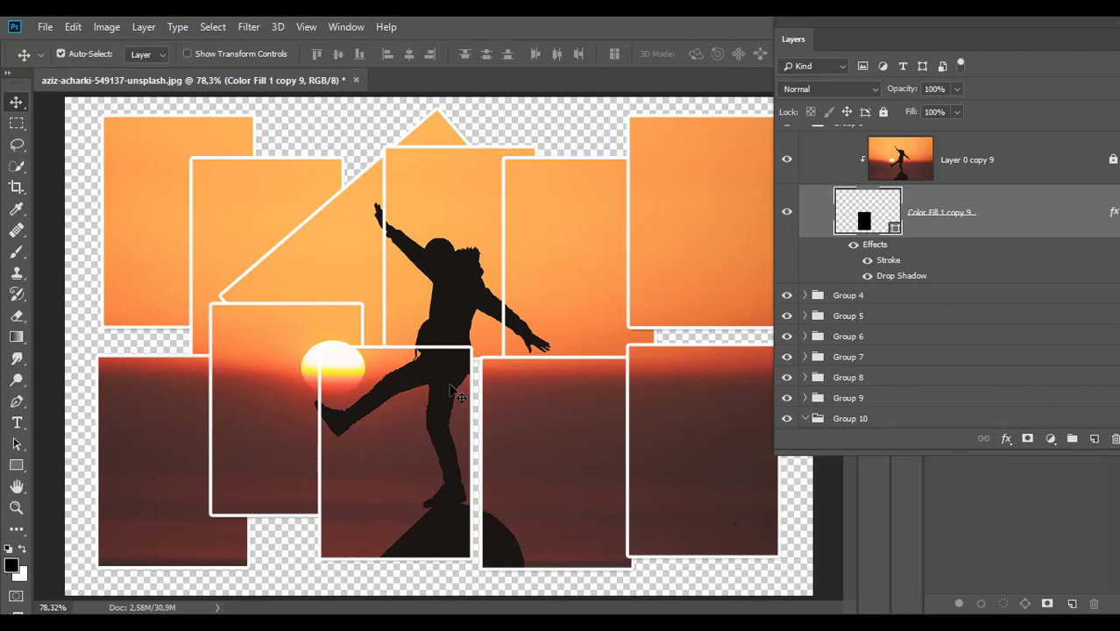
{"action": "scroll", "coordinate": [839, 342], "scroll_direction": "up", "scroll_amount": 2}
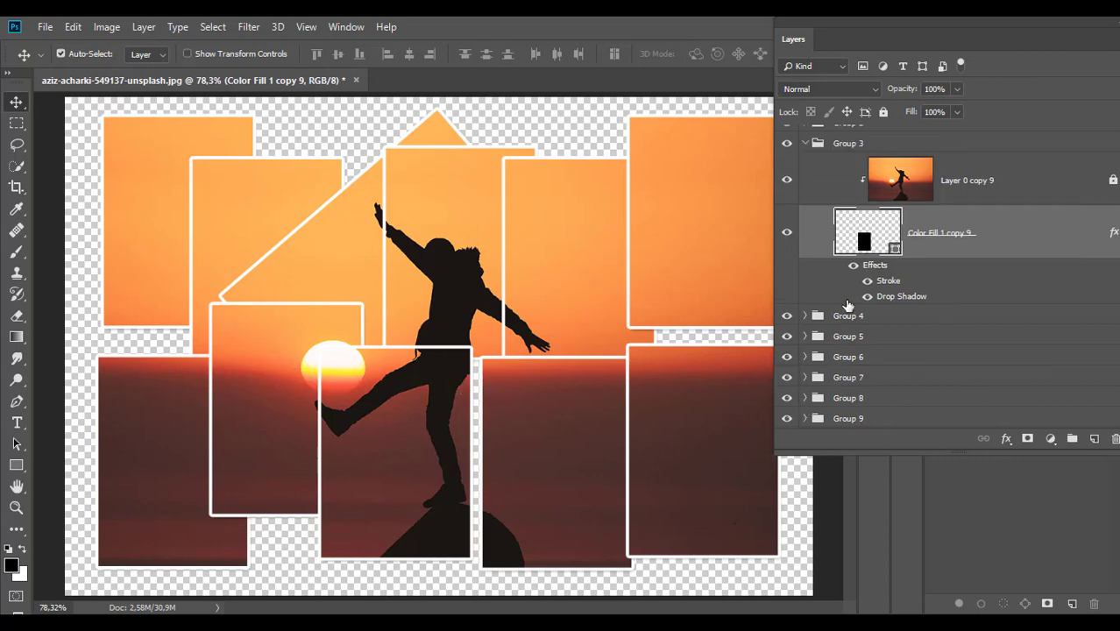
{"action": "left_click", "coordinate": [806, 164]}
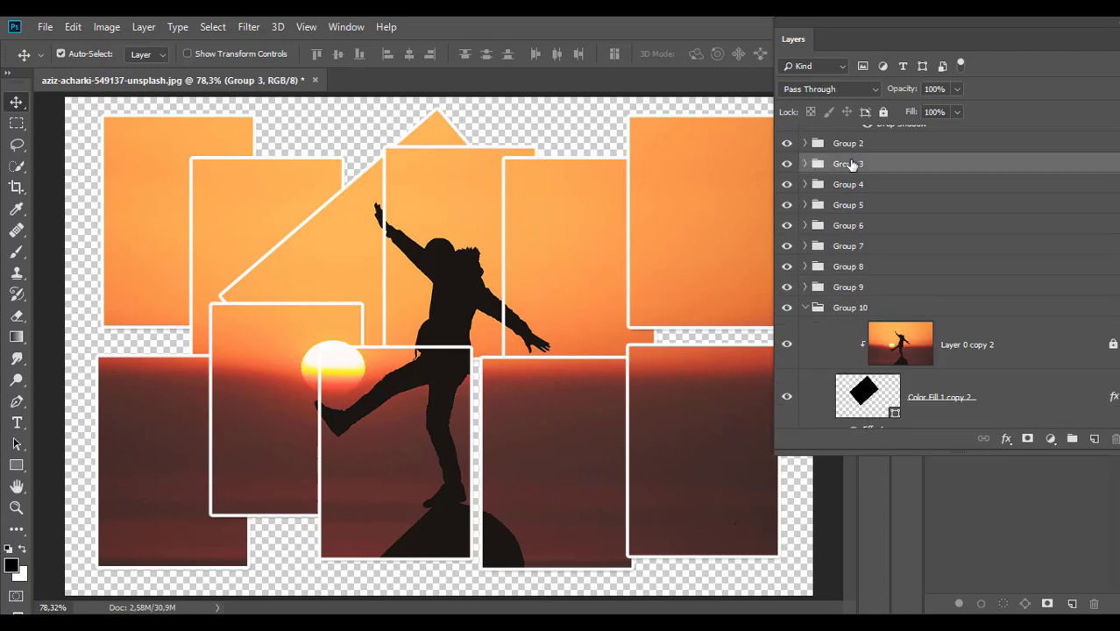
{"action": "left_click_drag", "start_coordinate": [848, 165], "coordinate": [872, 251]}
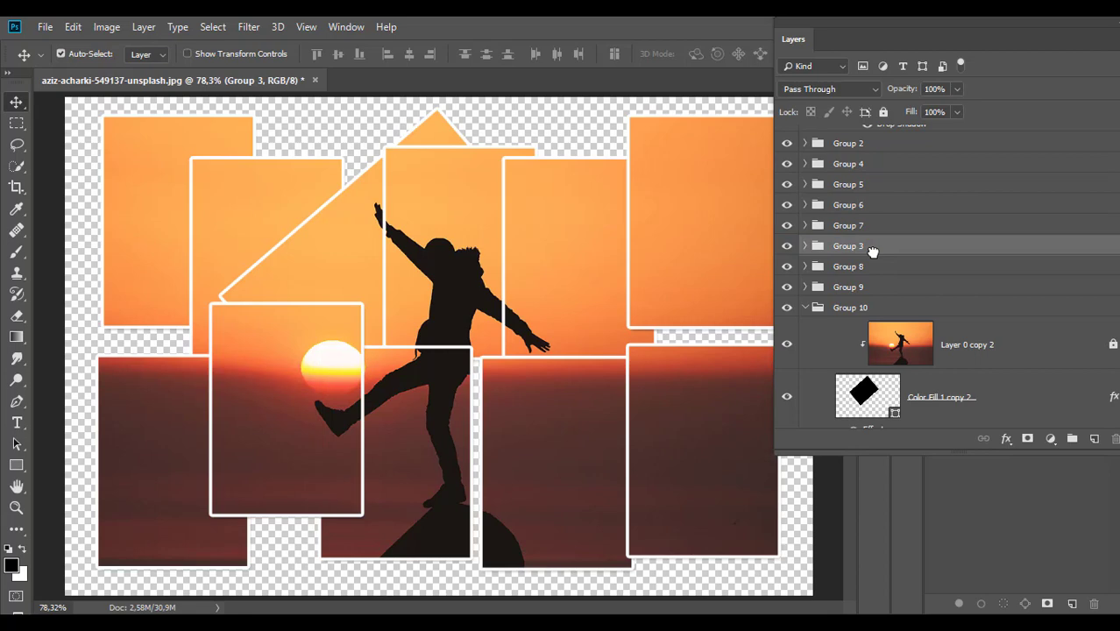
Add Layer 1 beneath Group 12 and fill it with white
{"action": "left_click", "coordinate": [803, 313]}
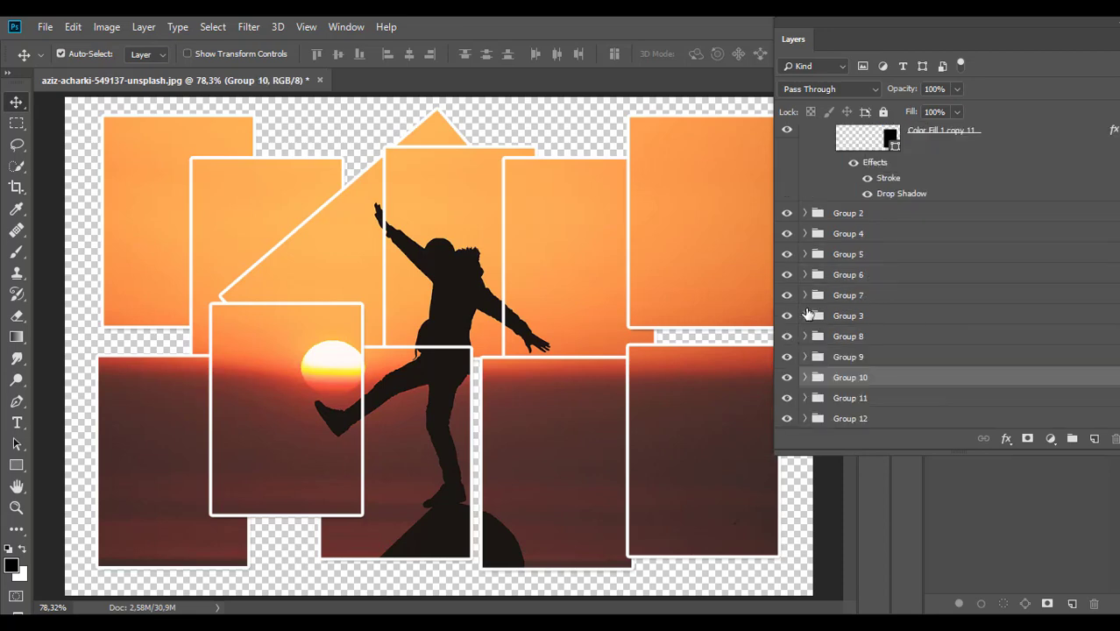
{"action": "left_click", "coordinate": [805, 310]}
{"action": "left_click", "coordinate": [873, 417]}
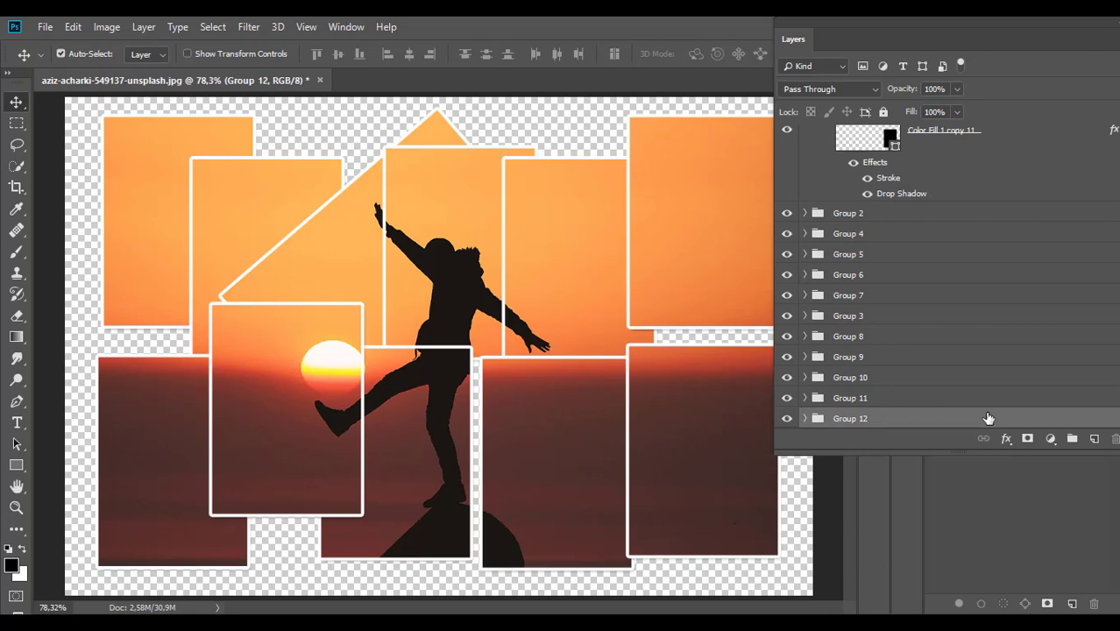
{"action": "left_click", "coordinate": [1095, 438]}
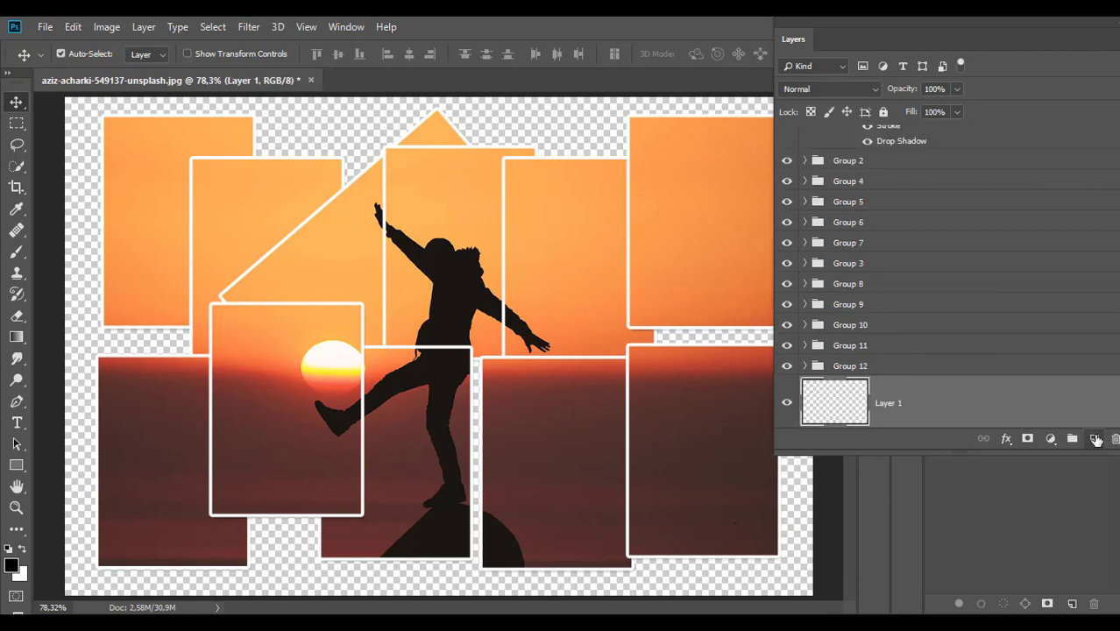
{"action": "key", "text": "ctrl+BackSpace"}
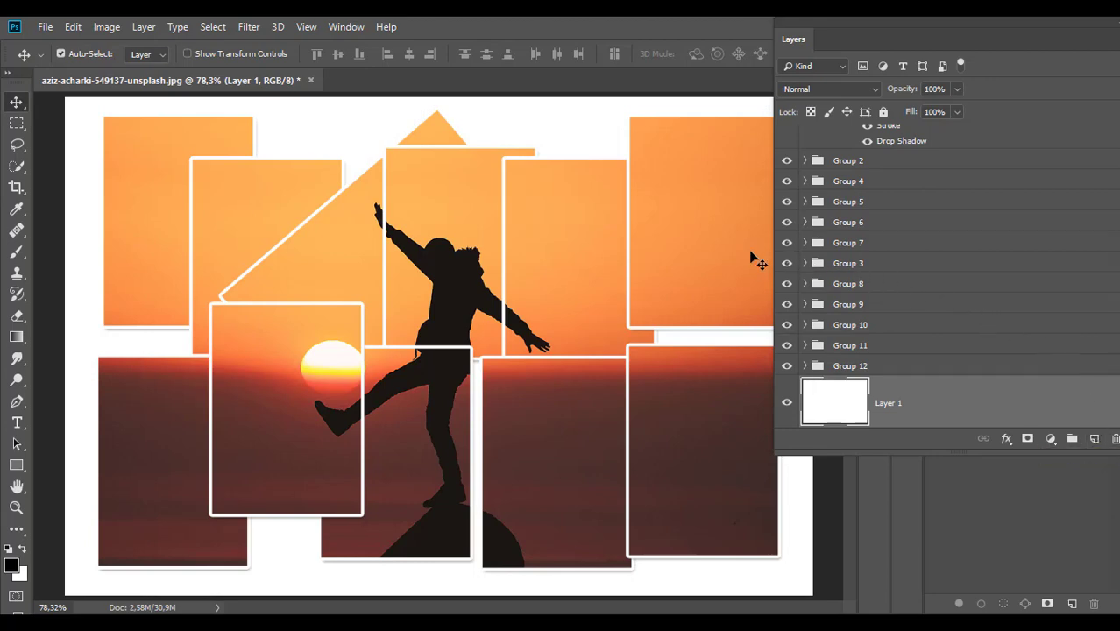
Increase the drop shadow distance of the top-right frame (Color Fill 1 copy 5) to 10 px
{"action": "left_click", "coordinate": [712, 252]}
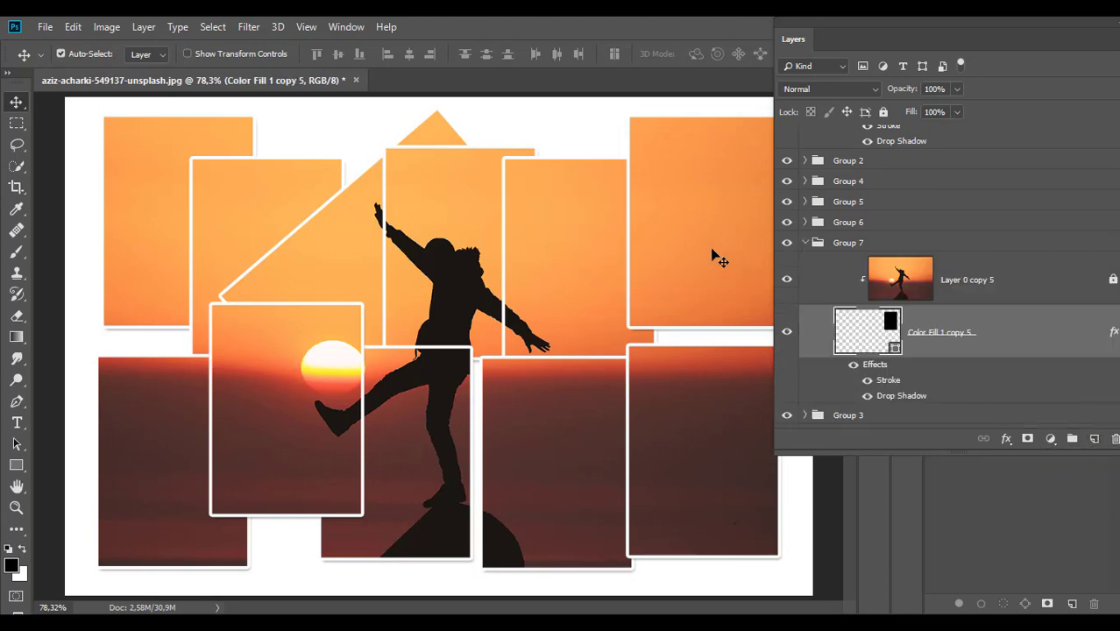
{"action": "double_click", "coordinate": [881, 370]}
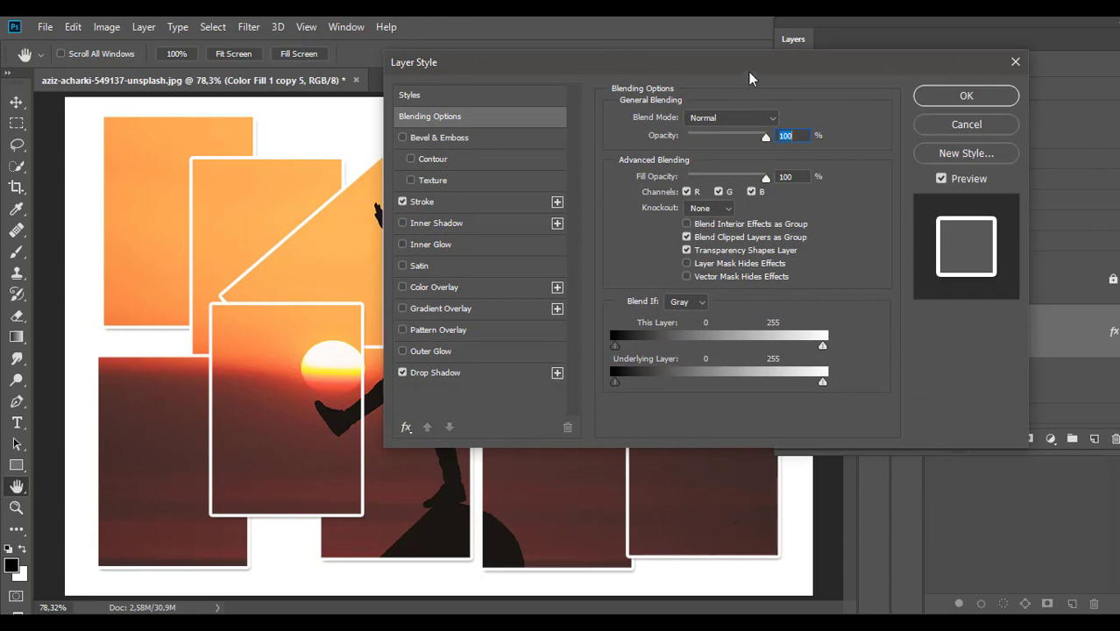
{"action": "left_click_drag", "start_coordinate": [728, 89], "coordinate": [371, 78]}
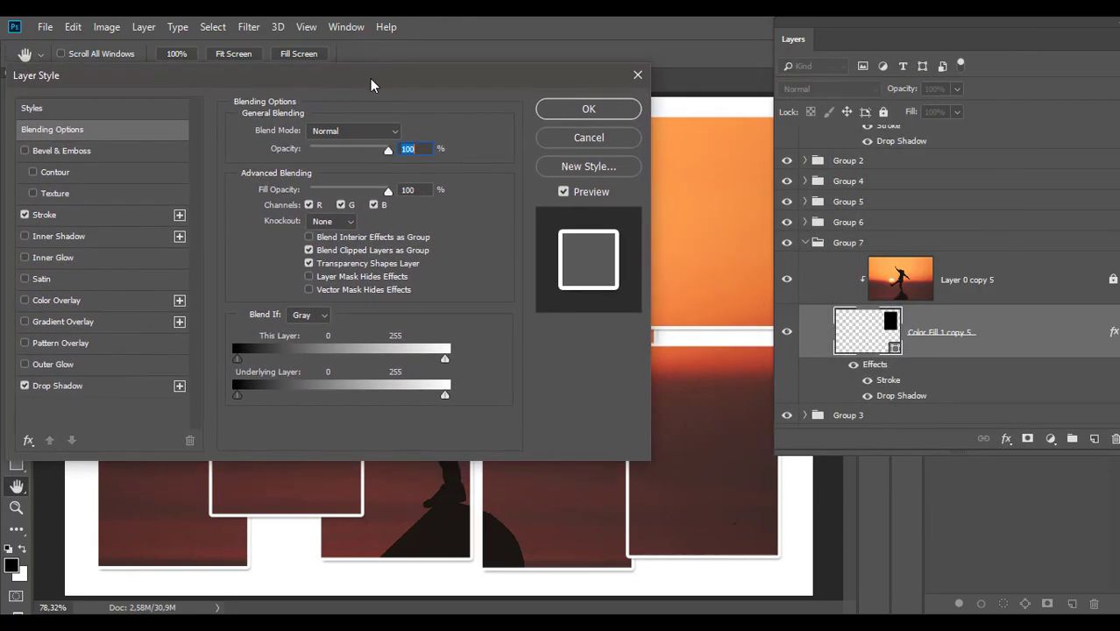
{"action": "left_click_drag", "start_coordinate": [812, 34], "coordinate": [922, 33]}
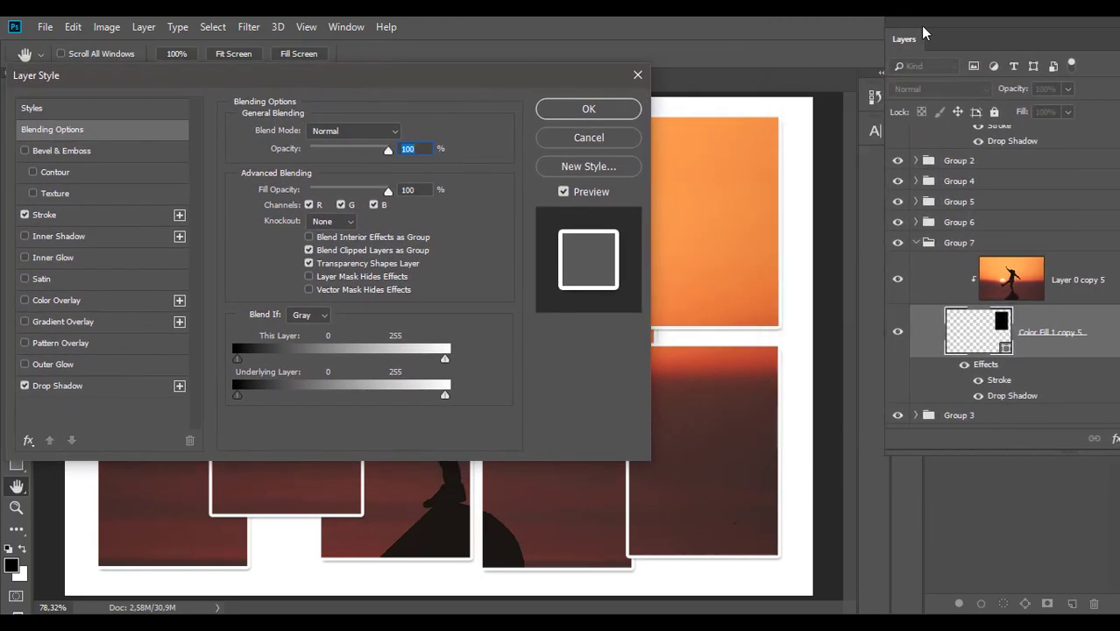
{"action": "left_click", "coordinate": [136, 386]}
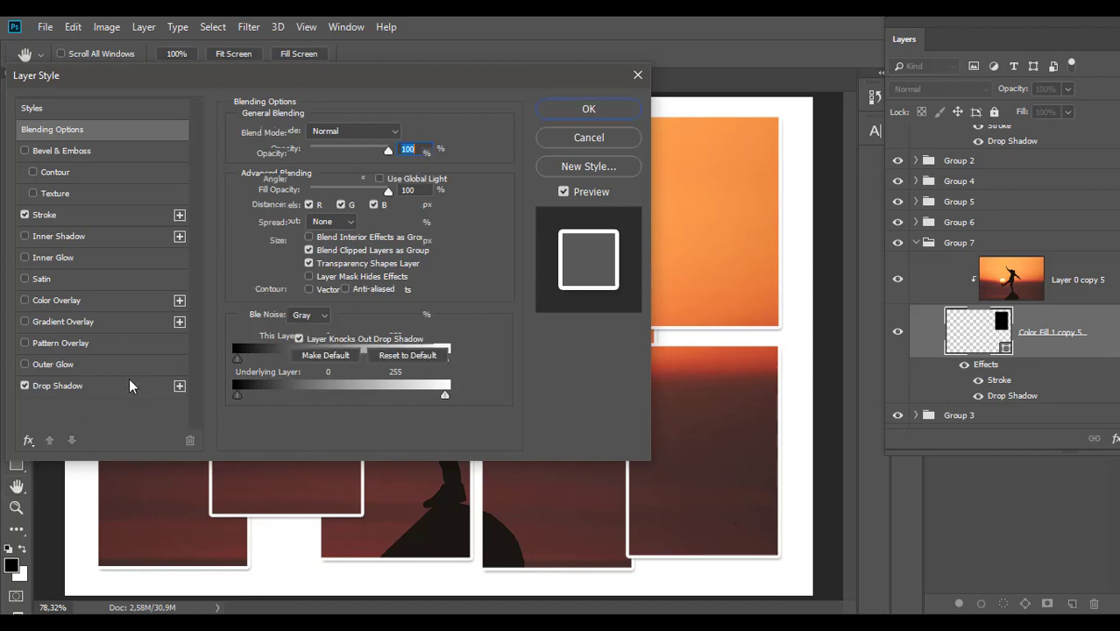
{"action": "left_click_drag", "start_coordinate": [300, 206], "coordinate": [303, 210]}
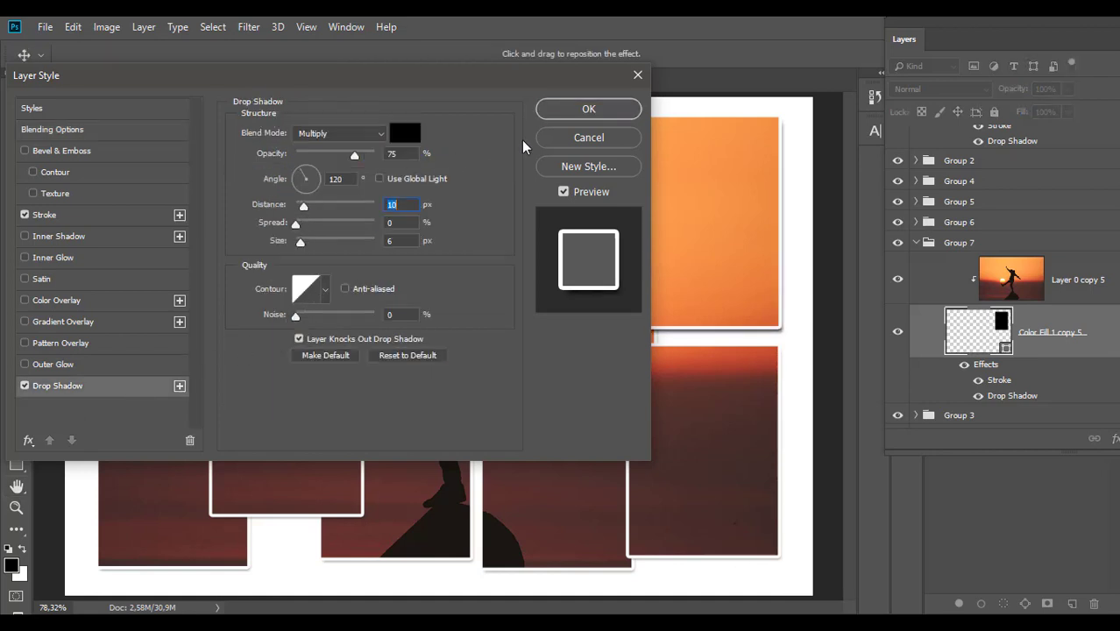
{"action": "left_click", "coordinate": [601, 116]}
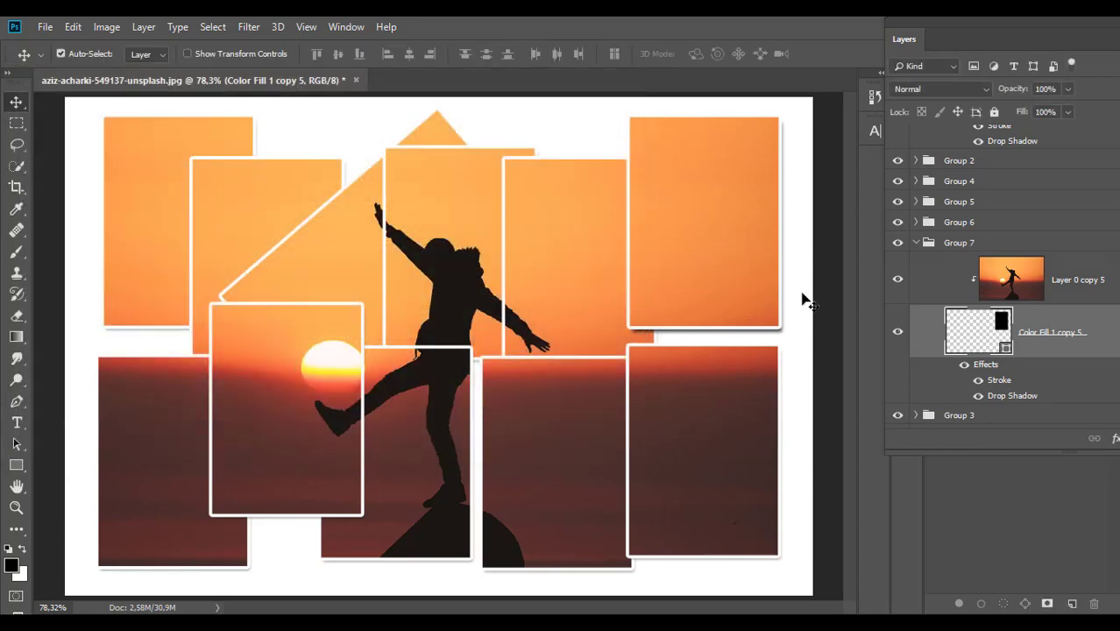
Copy the adjusted frame's layer style and filter the Layers panel to shape layers only
{"action": "right_click", "coordinate": [1051, 358]}
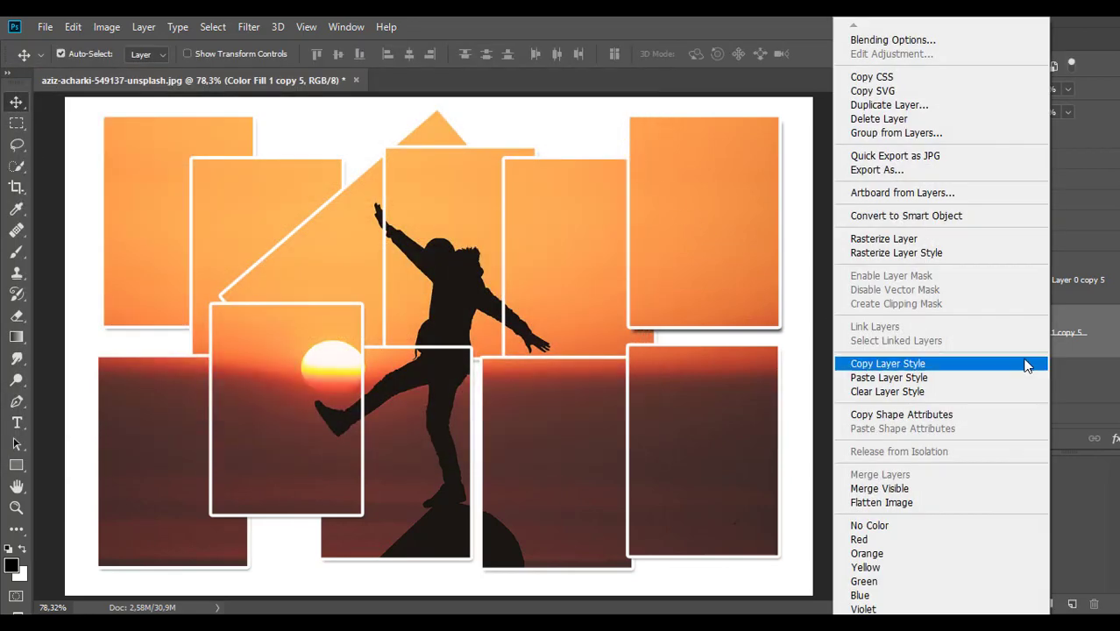
{"action": "left_click", "coordinate": [970, 363]}
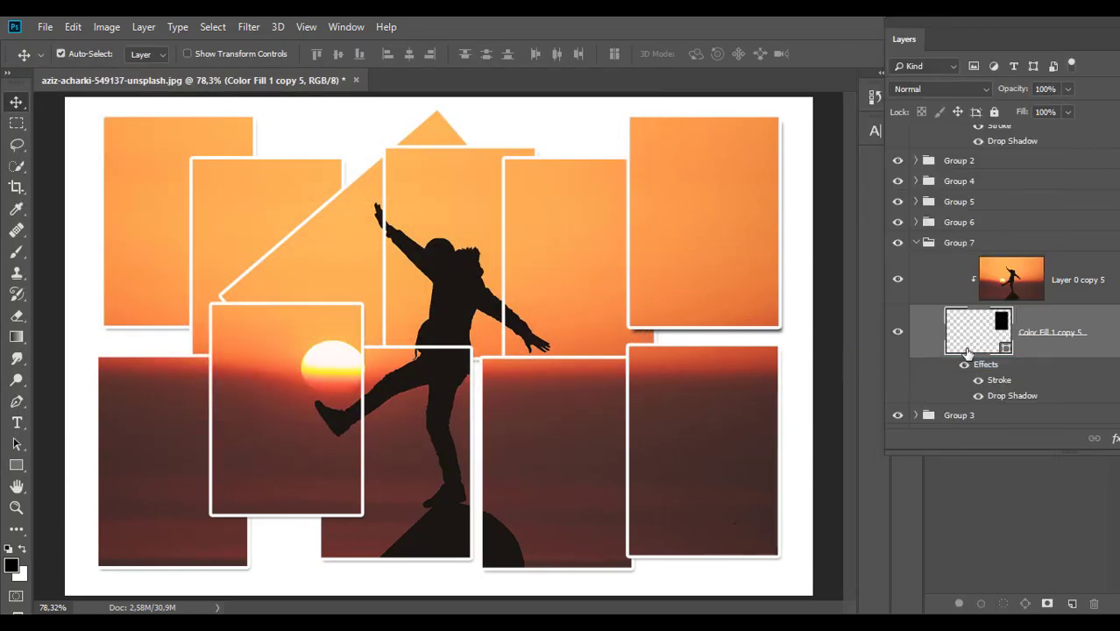
{"action": "left_click", "coordinate": [1034, 65]}
{"action": "scroll", "coordinate": [993, 201], "scroll_direction": "up", "scroll_amount": 2}
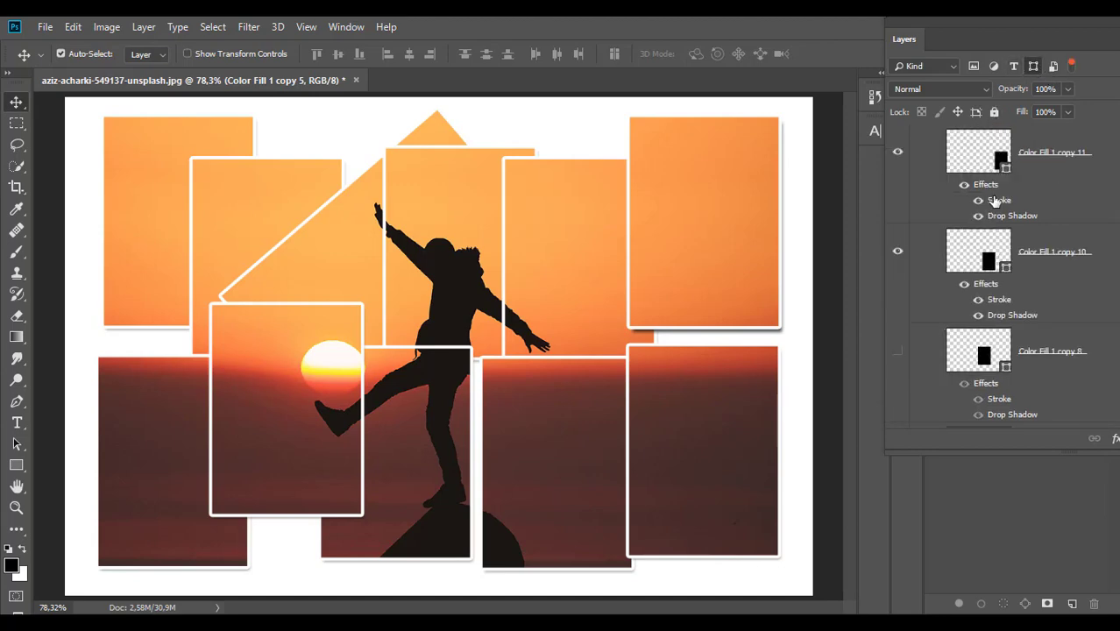
Select all shape layers from Color Fill 1 copy 11 down to Color Fill 1 and paste the style
{"action": "left_click", "coordinate": [1041, 158]}
{"action": "scroll", "coordinate": [1041, 160], "scroll_direction": "down", "scroll_amount": 3}
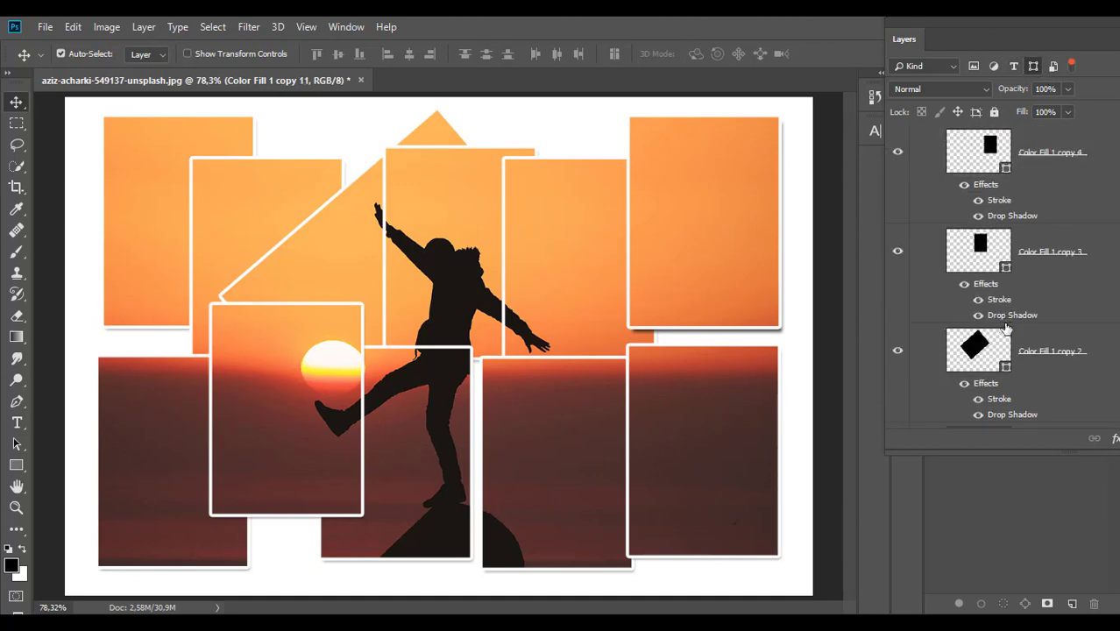
{"action": "scroll", "coordinate": [1006, 326], "scroll_direction": "down", "scroll_amount": 2}
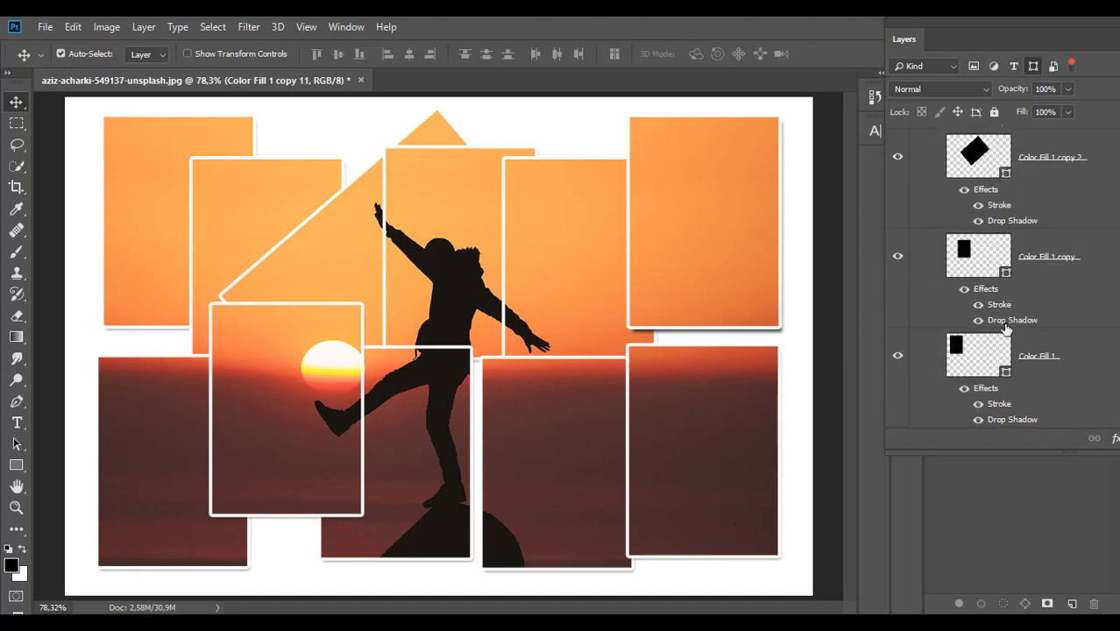
{"action": "left_click", "coordinate": [1050, 348], "text": "shift"}
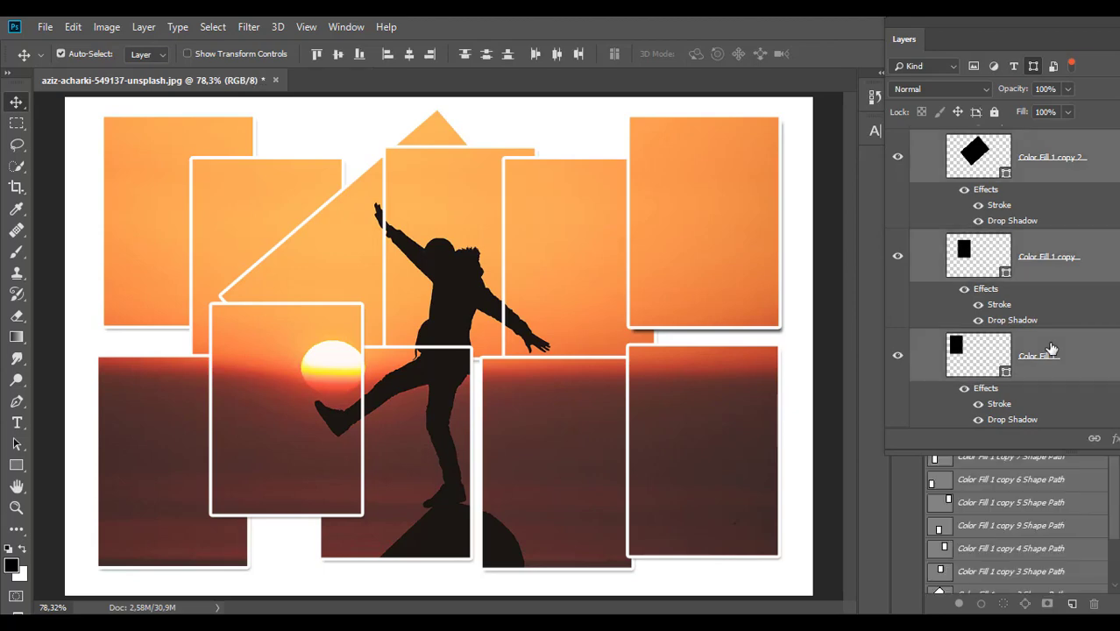
{"action": "right_click", "coordinate": [1051, 349]}
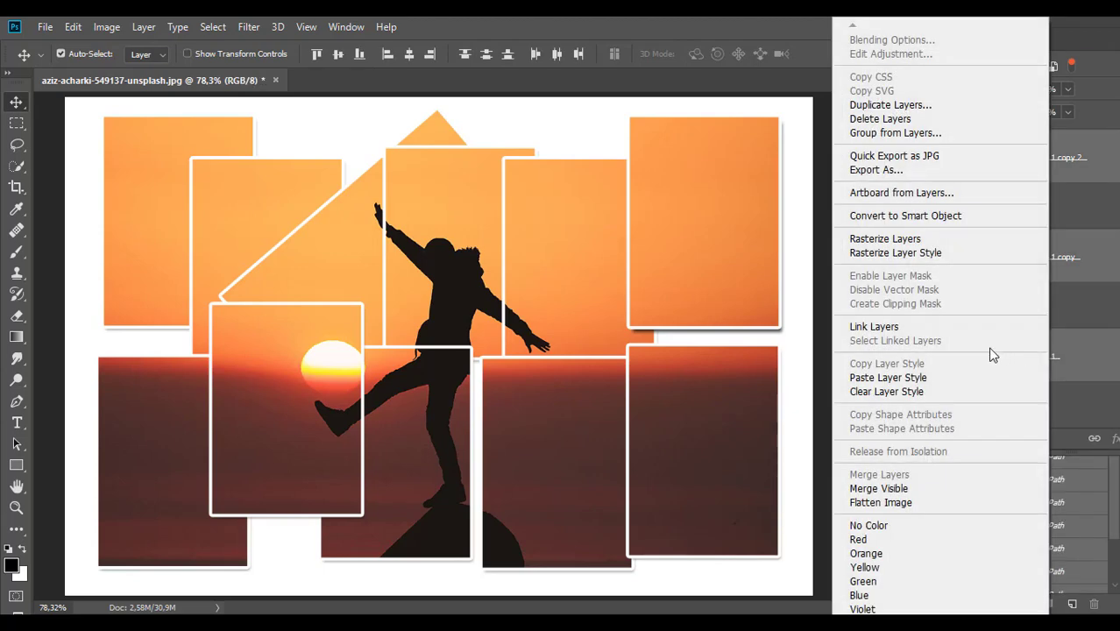
{"action": "left_click", "coordinate": [953, 377]}
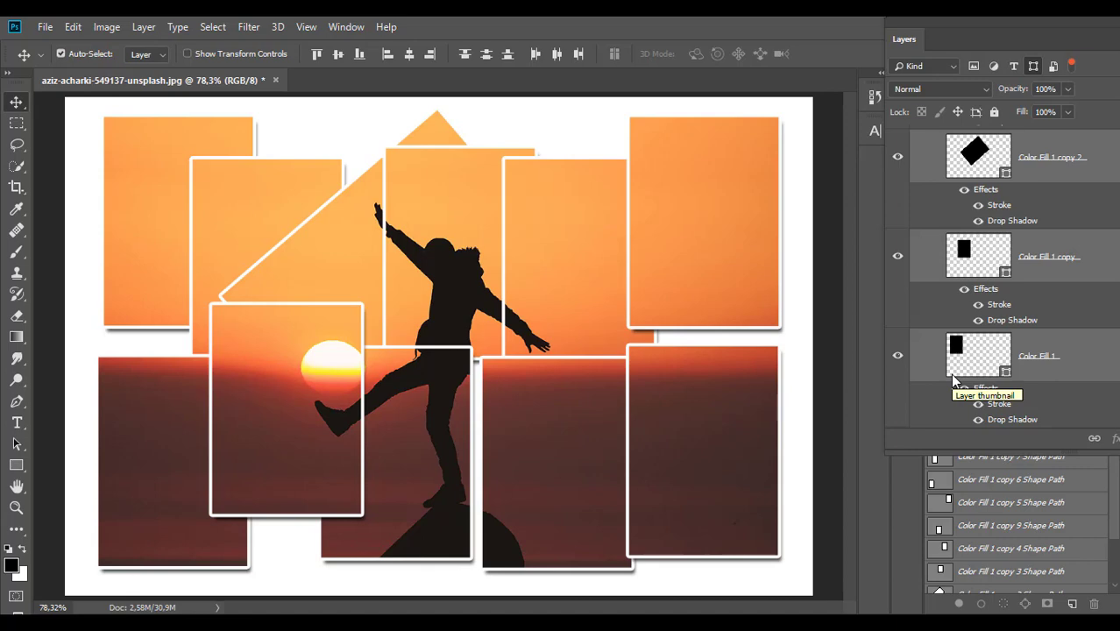
Turn off the shape-layer filter so the groups and white Layer 1 are listed again
{"action": "left_click", "coordinate": [1035, 64]}
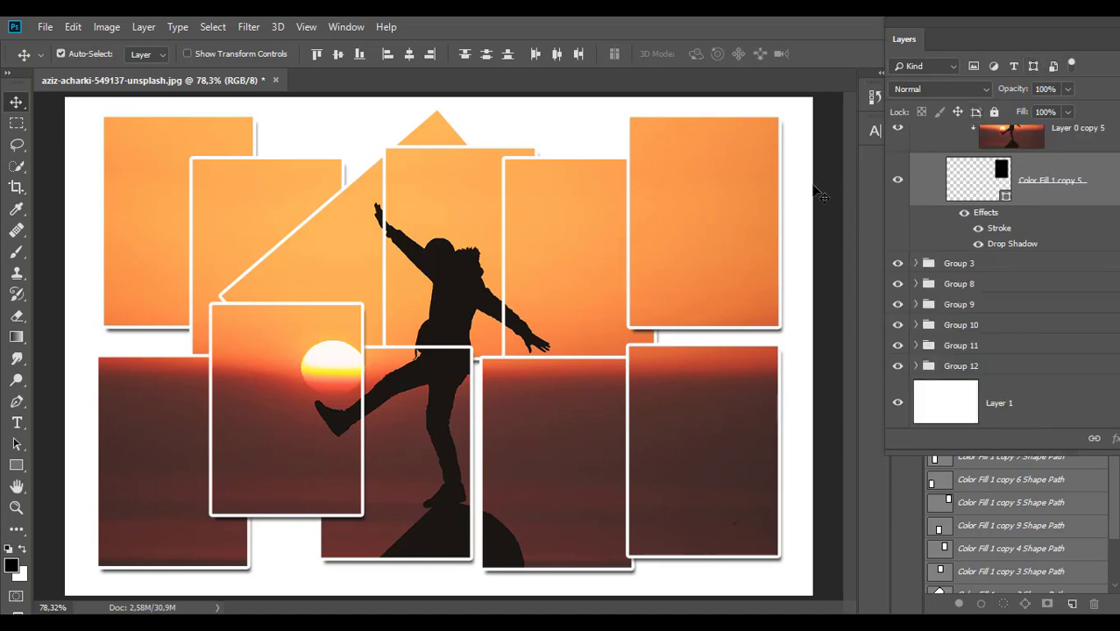